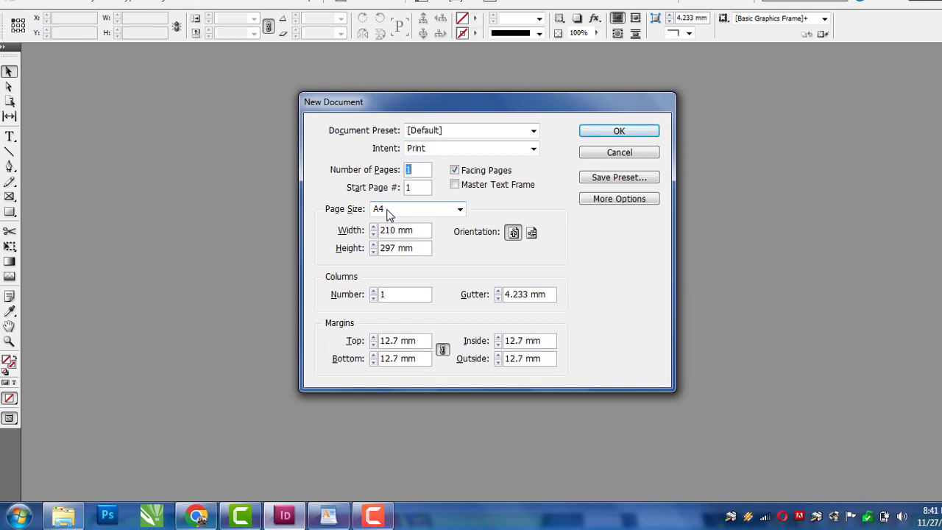
- Create a new A4 document in landscape orientation with 8 mm margins on all sides
left_click(531, 233)
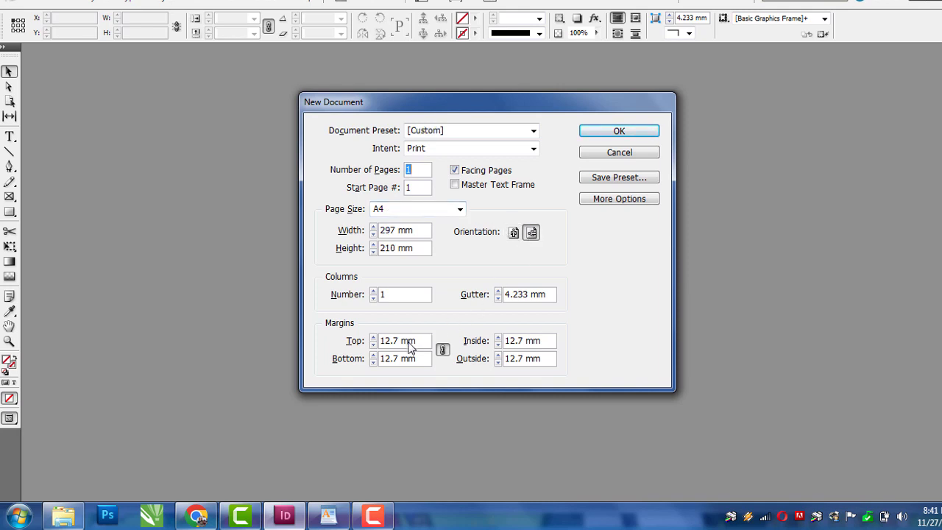
left_click_drag(420, 346, 362, 358)
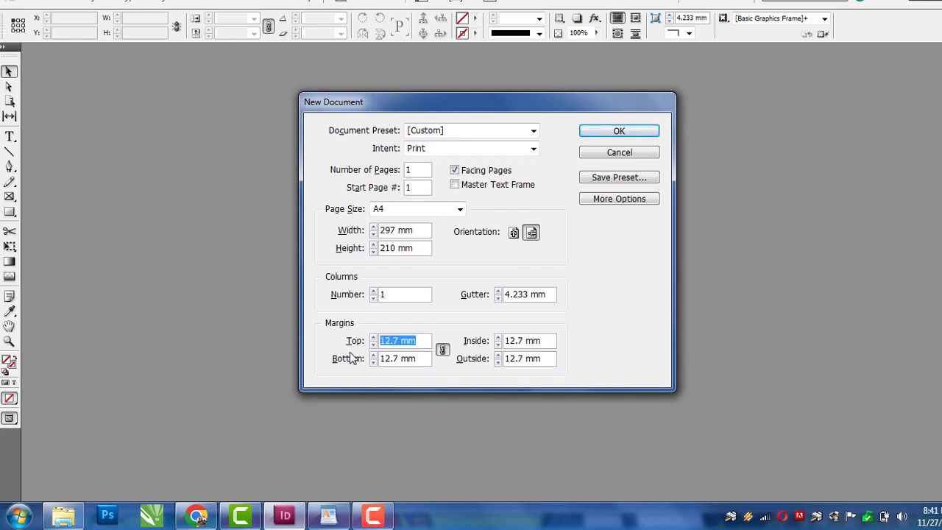
type("8")
left_click(519, 341)
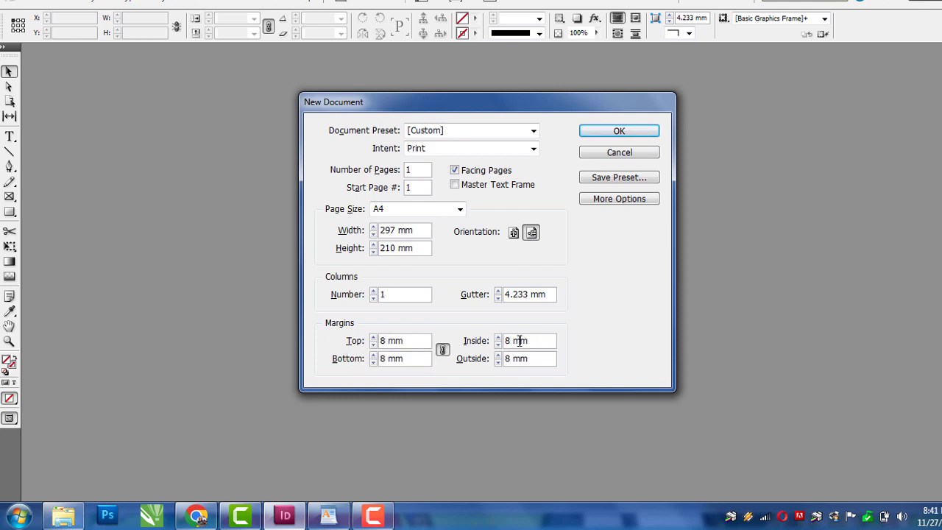
left_click(619, 132)
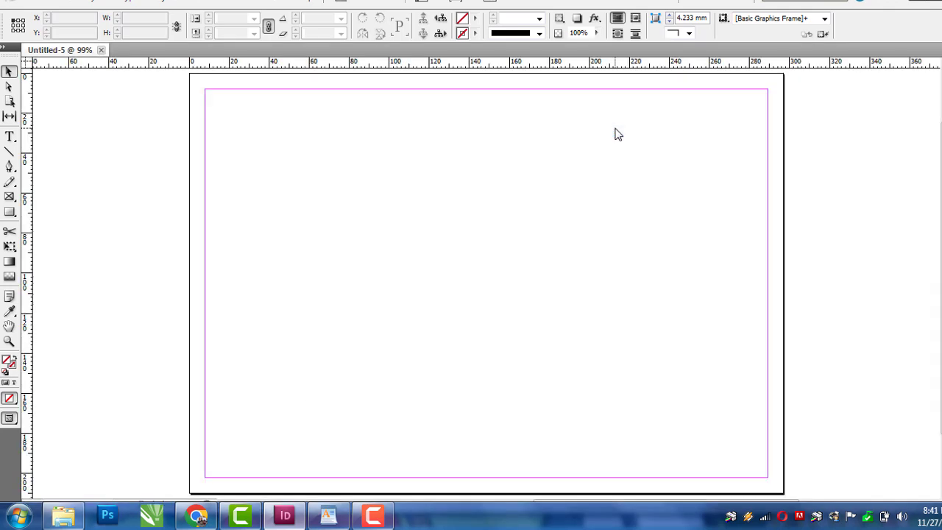
left_click(41, 3)
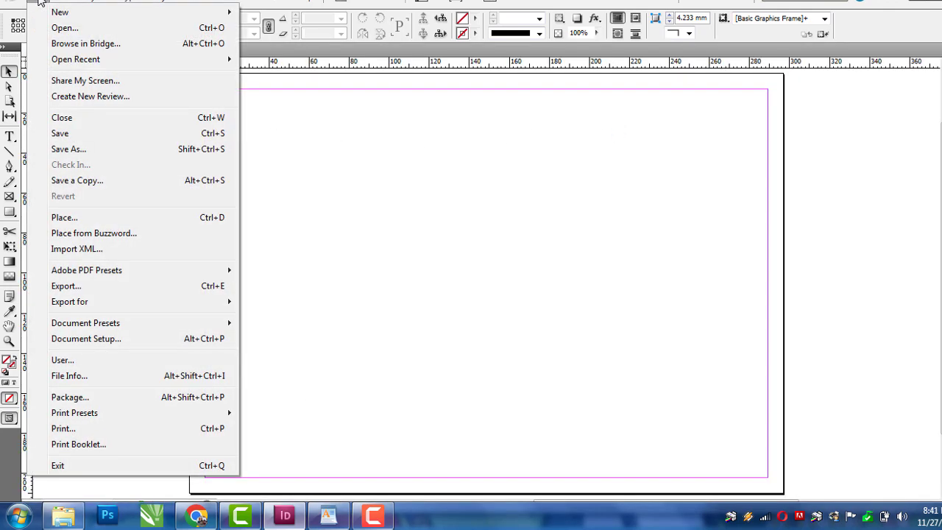
left_click(64, 28)
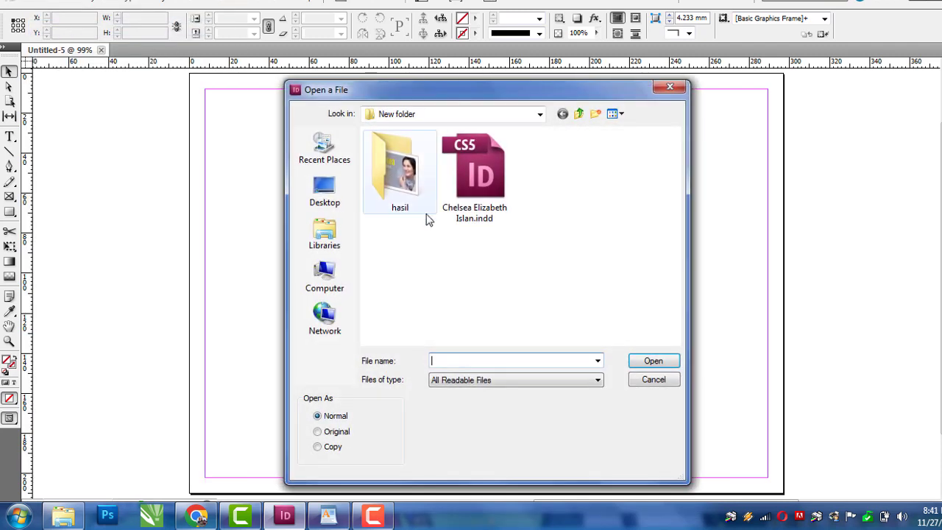
left_click(655, 382)
- Place che.jpg on the page at about 115 mm wide and 153 mm high
left_click(34, 2)
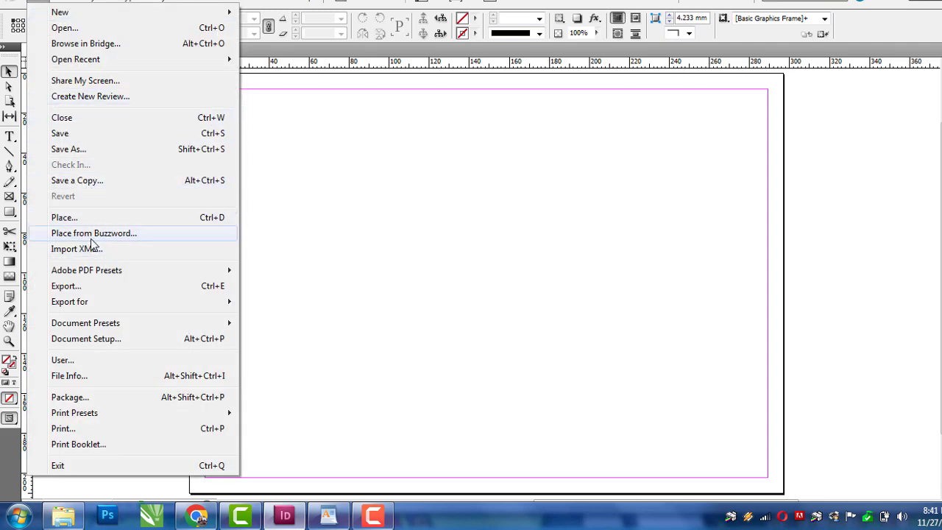
left_click(92, 218)
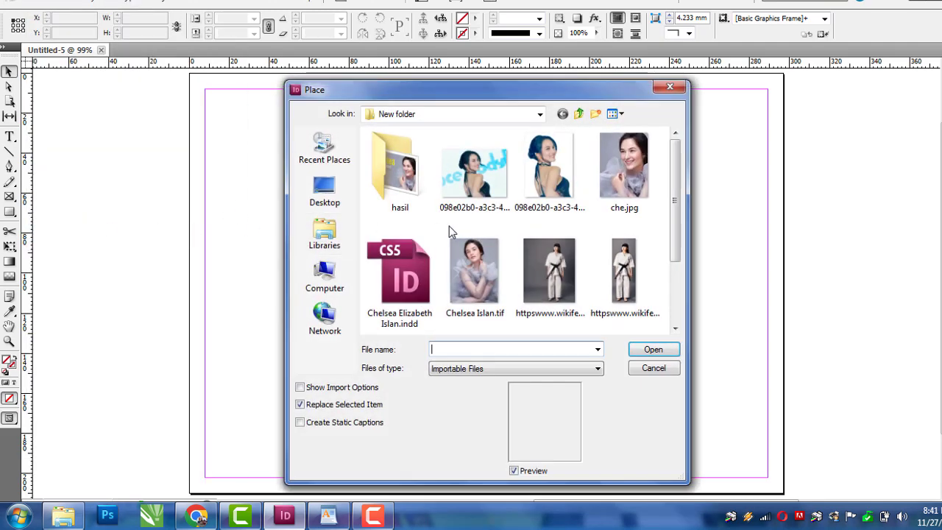
left_click(627, 171)
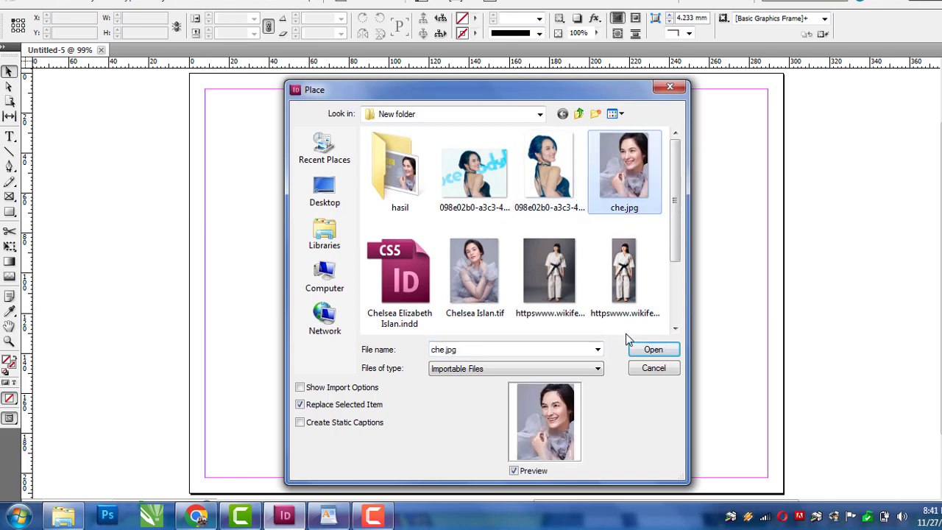
left_click(651, 349)
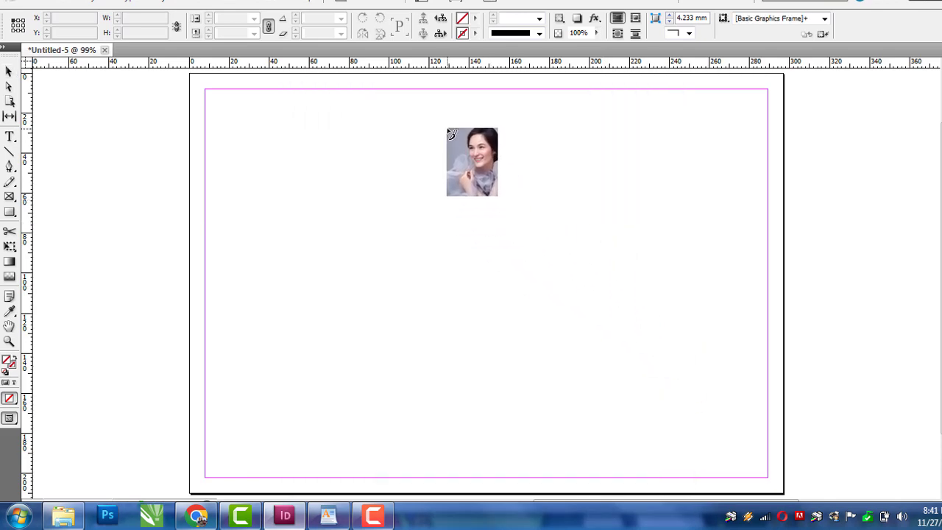
left_click_drag(447, 124, 678, 355)
left_click(81, 195)
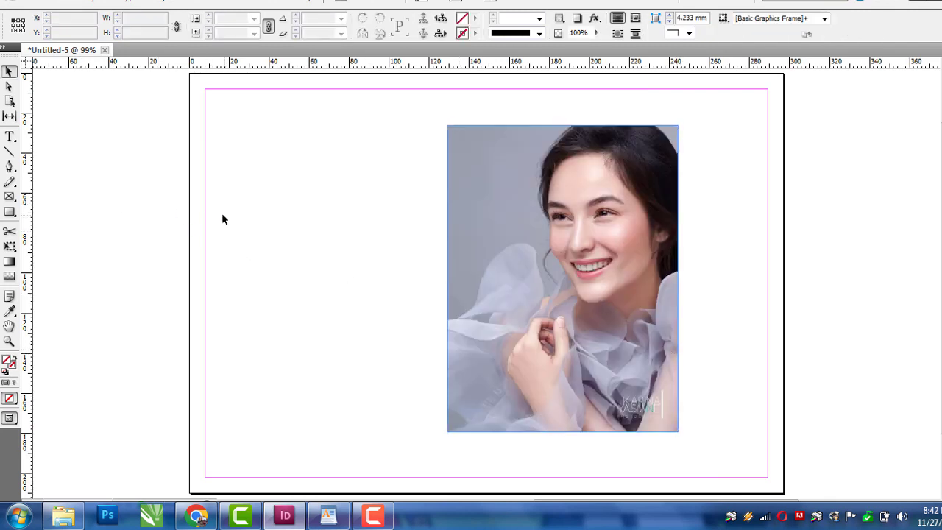
- Move the placed photo off the page onto the pasteboard to the right
key("ctrl+minus")
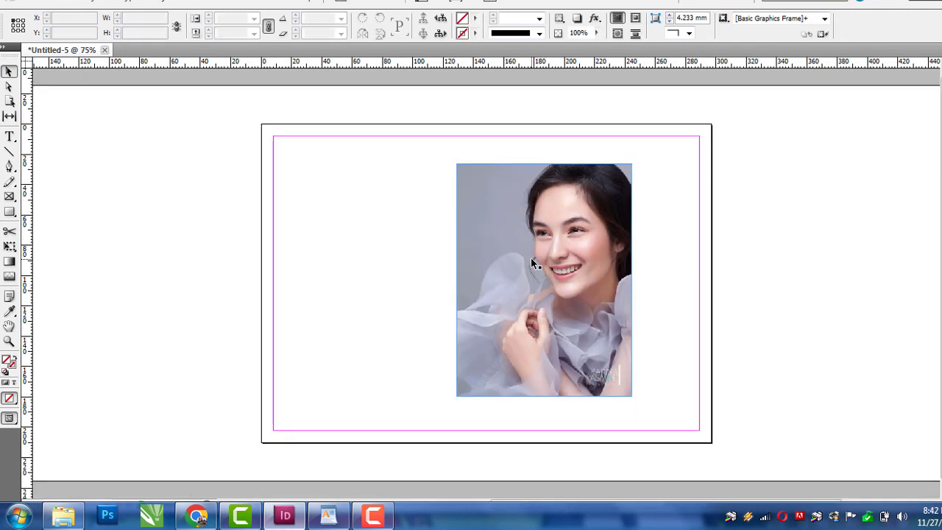
left_click(536, 284)
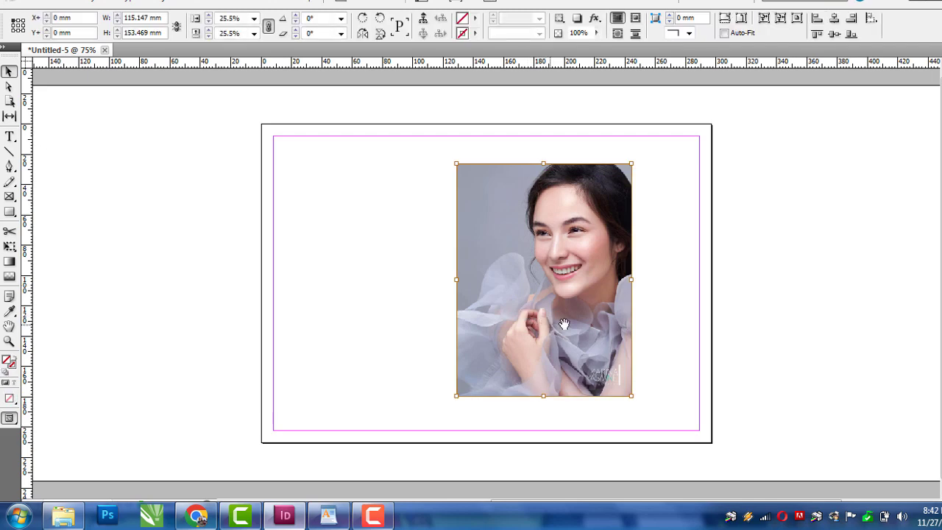
left_click_drag(619, 286, 917, 286)
left_click(166, 216)
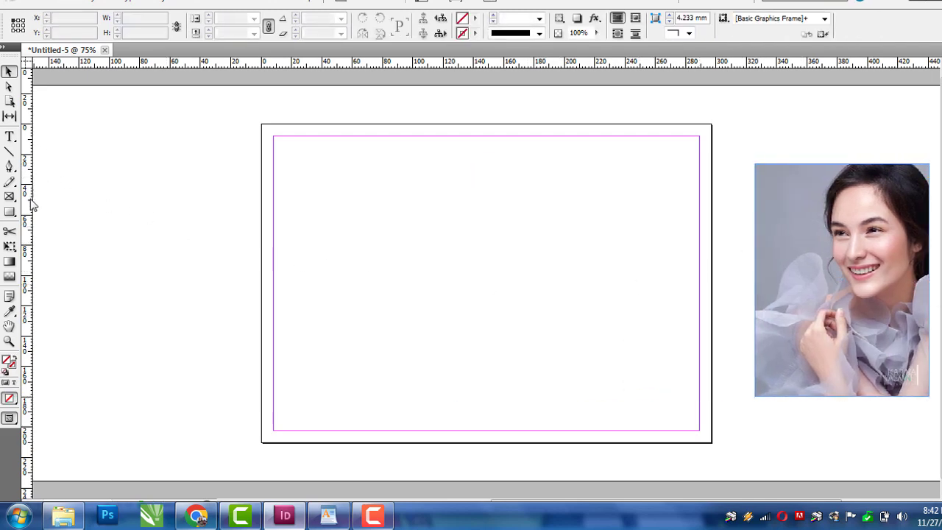
- Draw a 281 x 194 mm rectangle filling the margin area and fill it with the grey-blue sampled from the photo's background
left_click(10, 211)
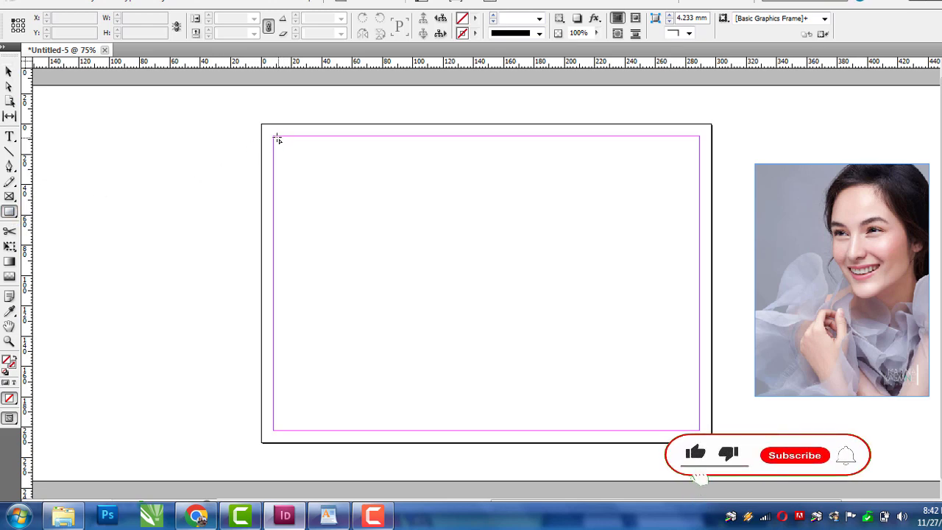
left_click_drag(273, 137, 700, 429)
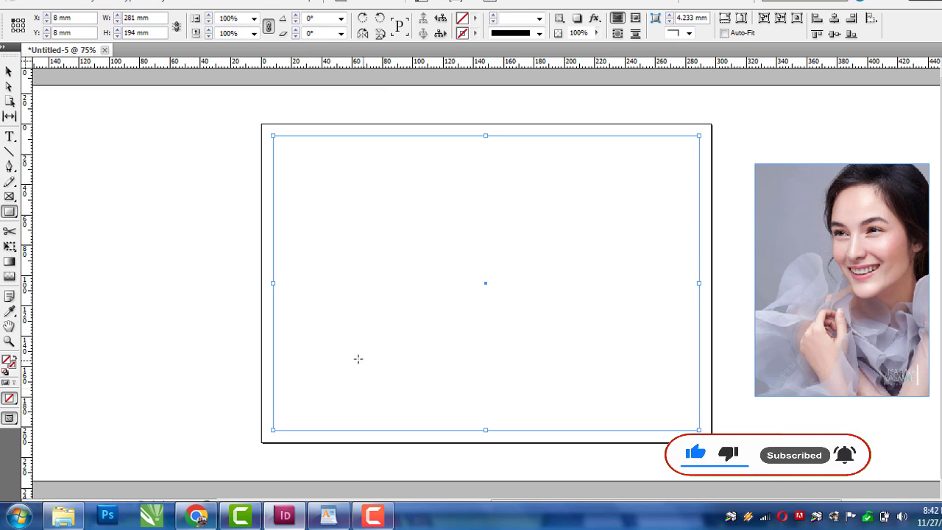
left_click(9, 311)
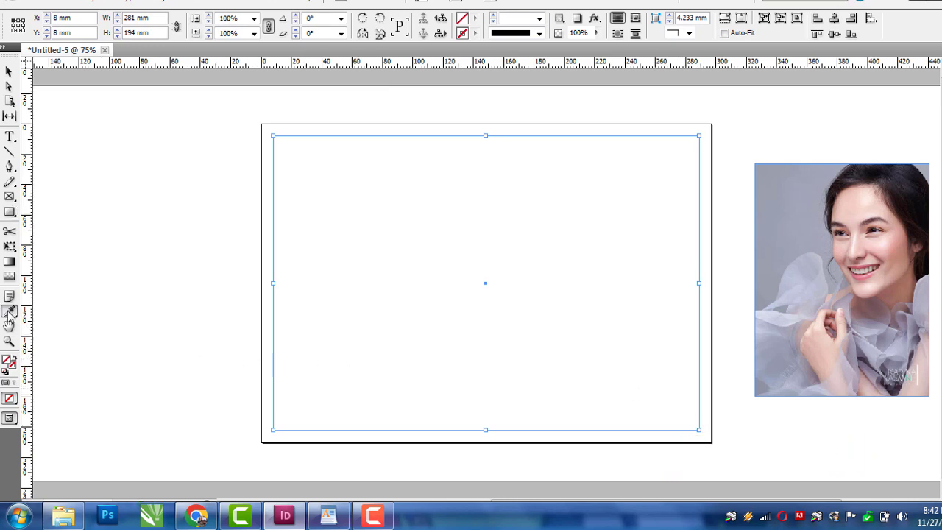
left_click(9, 313)
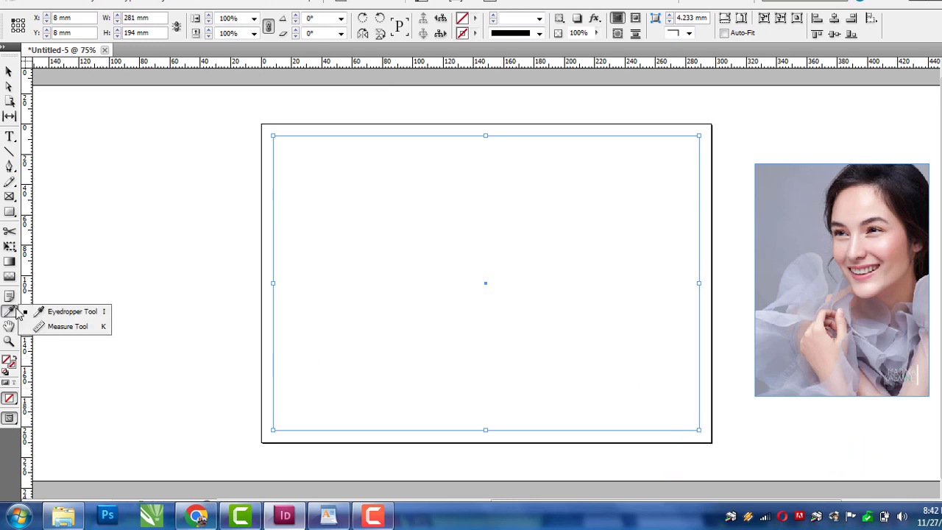
left_click(63, 312)
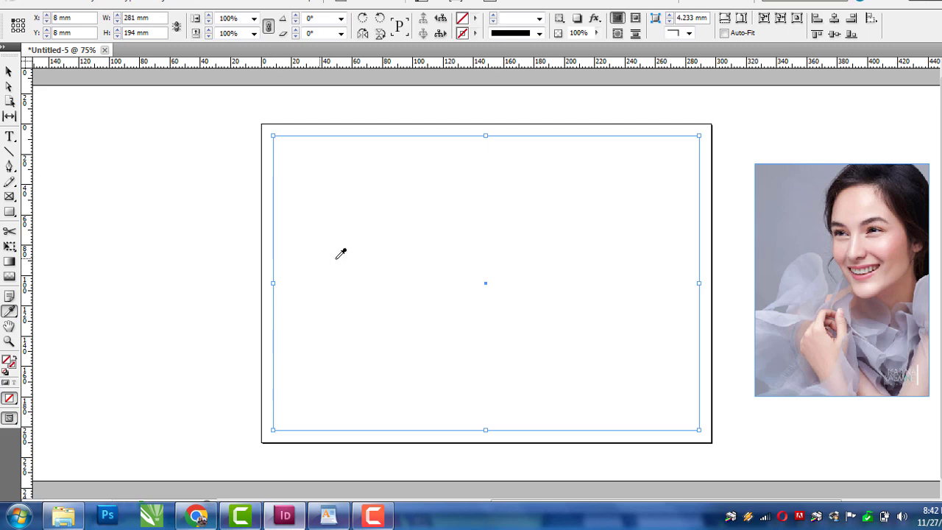
left_click(798, 187)
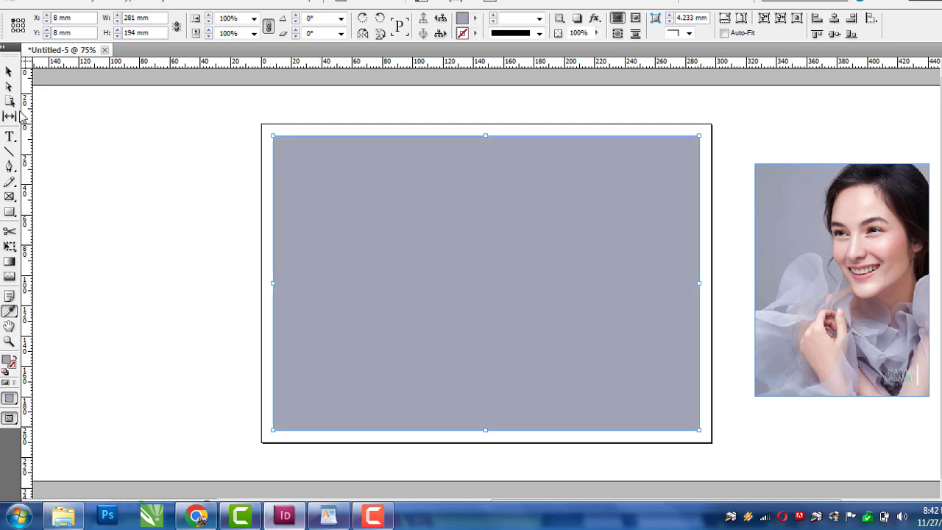
left_click(9, 72)
left_click(233, 88)
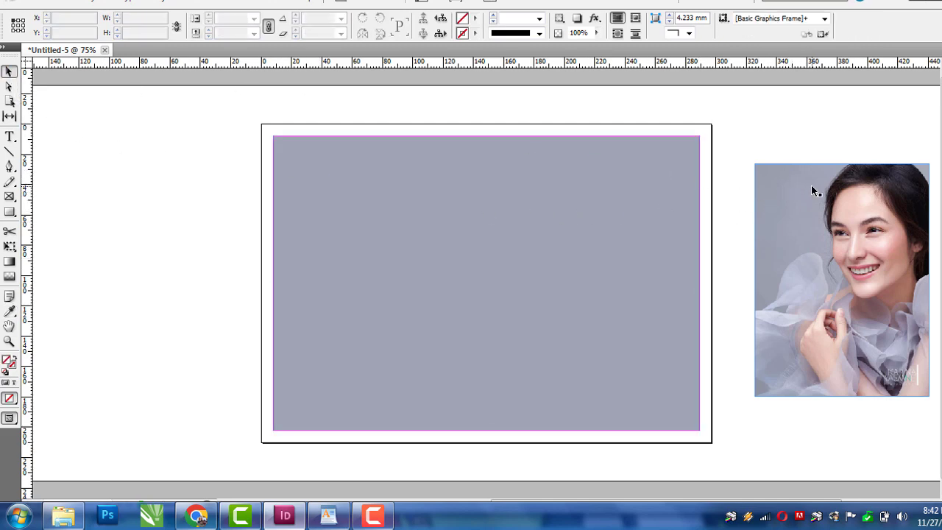
- Move the photo back onto the right half of the rectangle and bring it to the front
left_click(828, 196)
left_click_drag(831, 199, 545, 212)
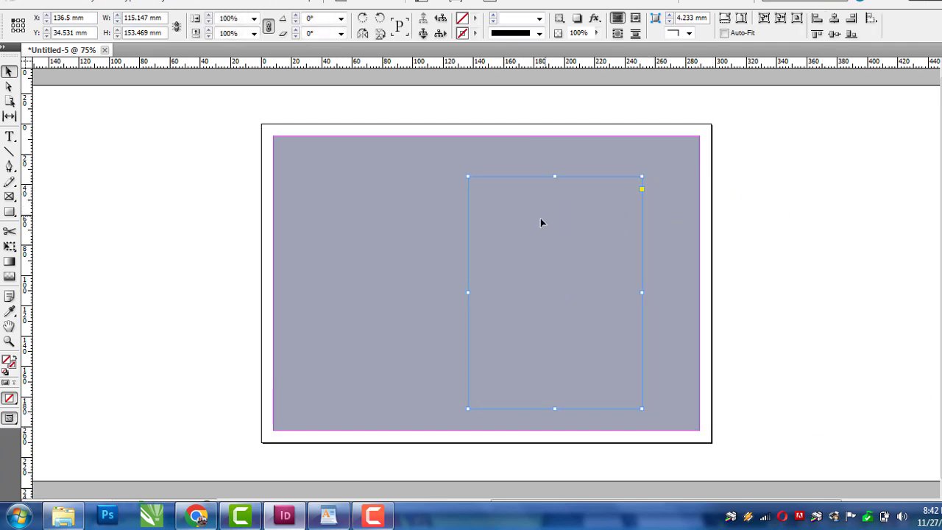
right_click(541, 220)
mouse_move(610, 223)
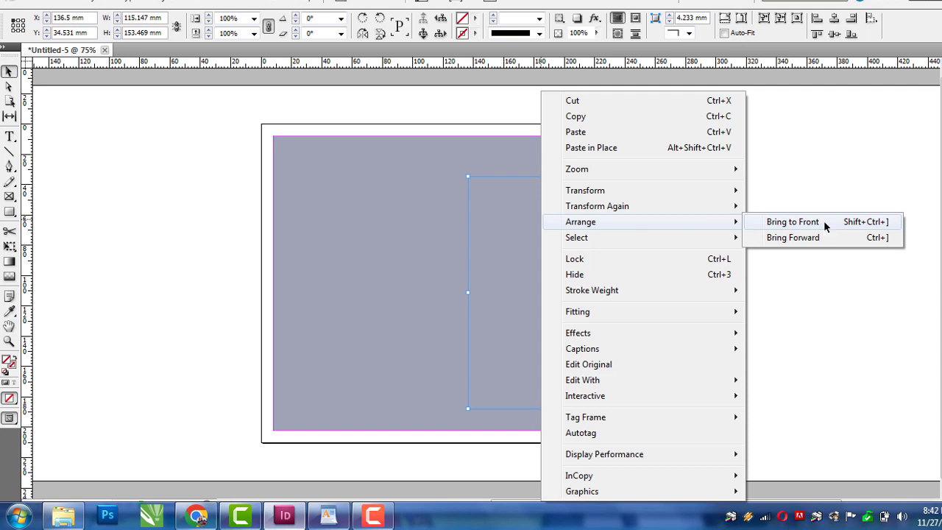
left_click(793, 221)
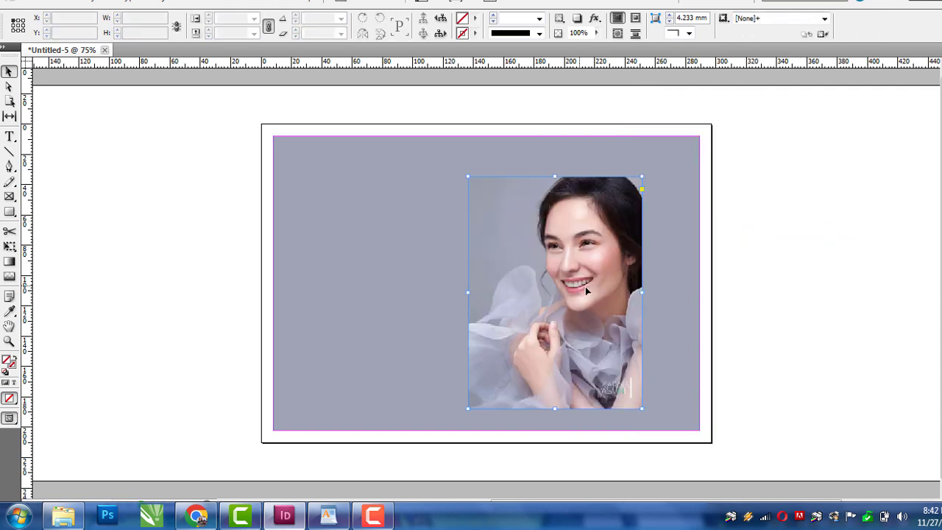
- Align the photo to the rectangle's top and right edges and enlarge it to the rectangle's full 194 mm height
left_click(676, 278)
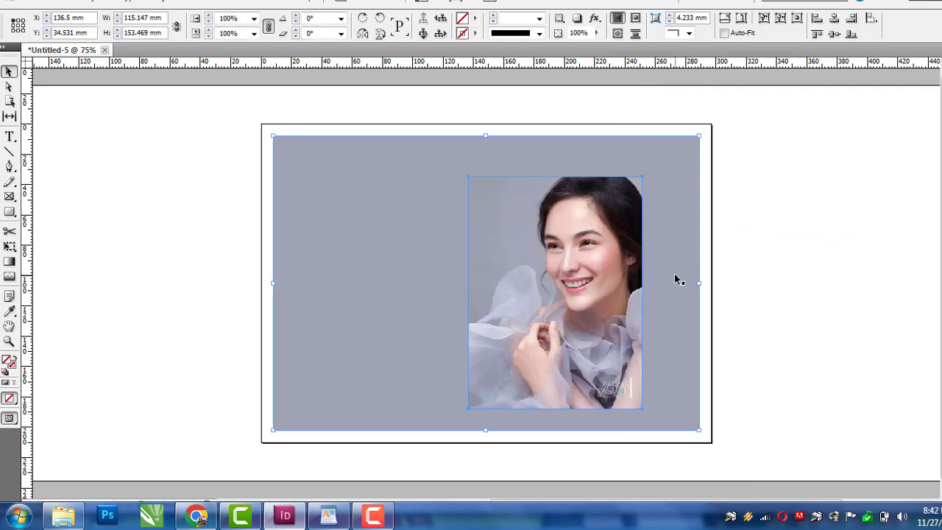
left_click(816, 35)
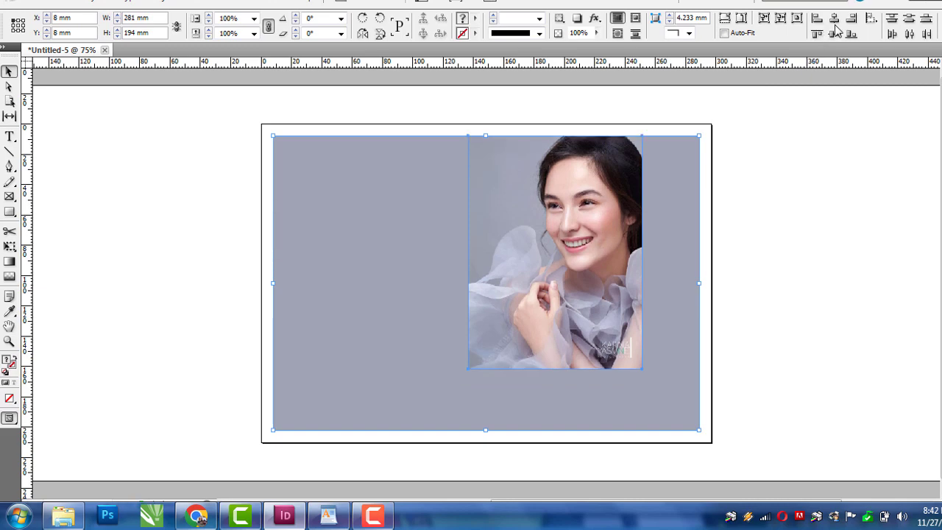
left_click(851, 20)
left_click(813, 169)
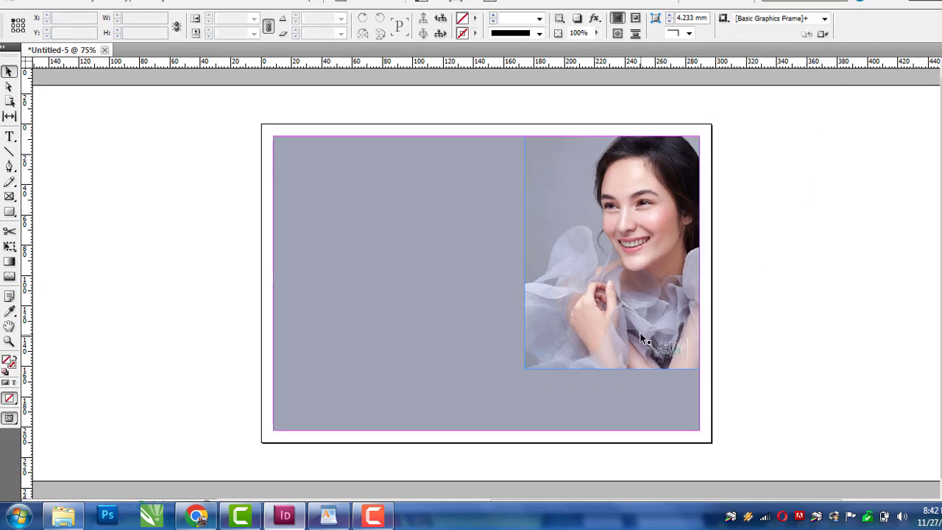
left_click(629, 333)
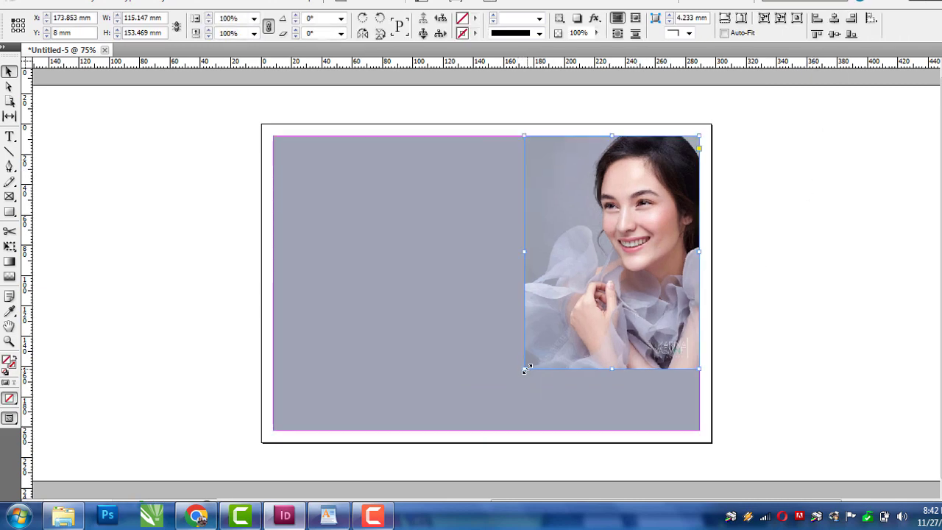
left_click_drag(525, 369, 480, 429)
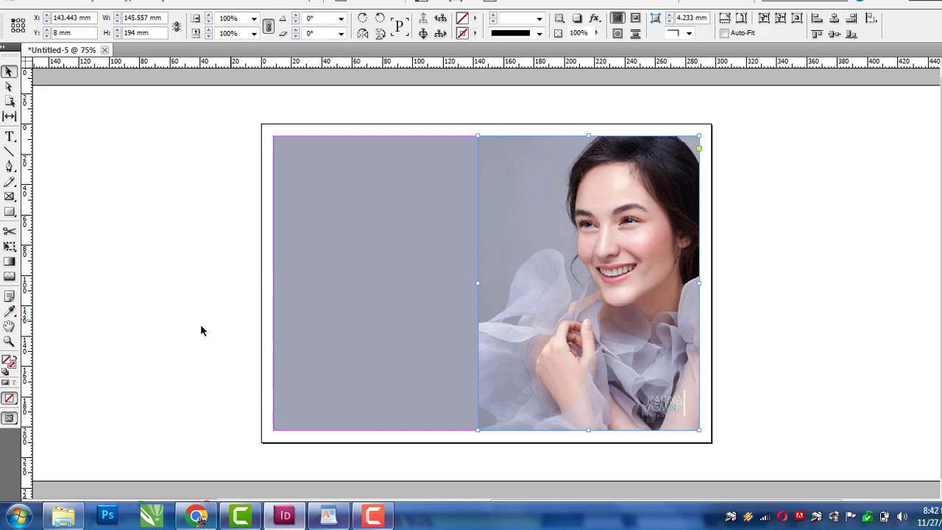
- Try to fade the photo's left edge into the rectangle with the Gradient Swatch tool
left_click(10, 263)
left_click_drag(561, 316, 485, 315)
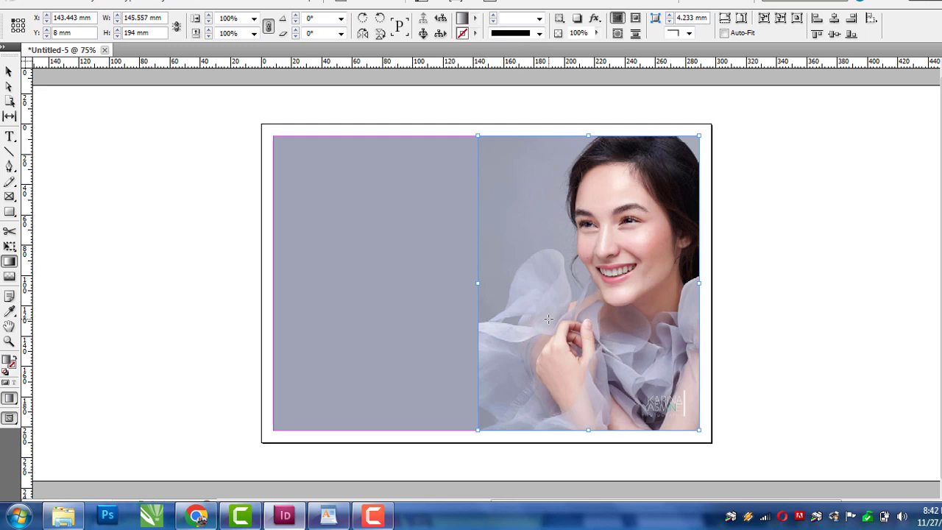
left_click_drag(548, 318, 480, 325)
left_click(10, 72)
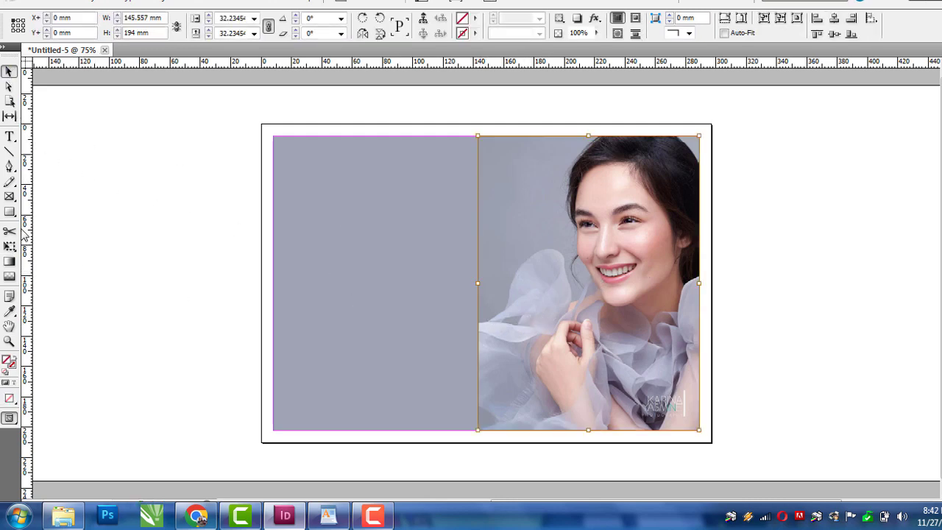
- Fade the photo's left edge into the grey-blue rectangle with the Gradient Feather tool
left_click(626, 294)
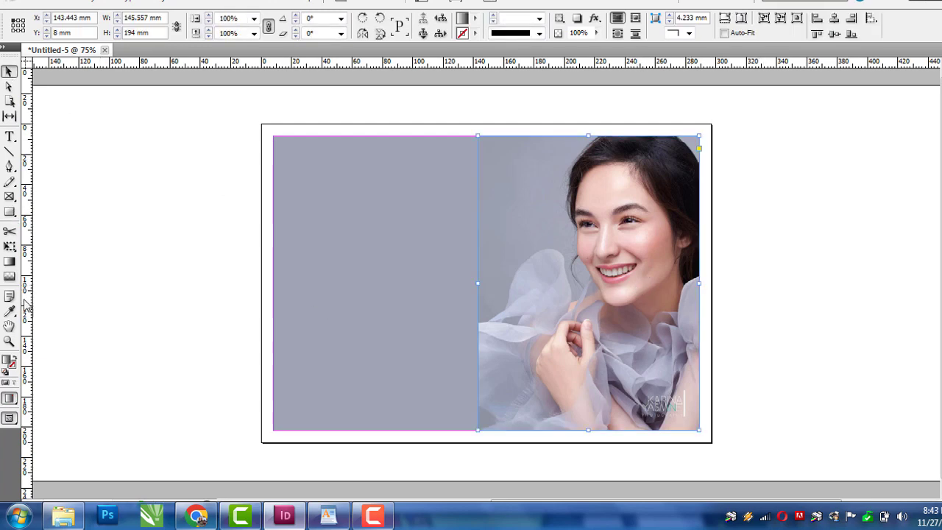
left_click(10, 276)
left_click_drag(519, 336, 480, 333)
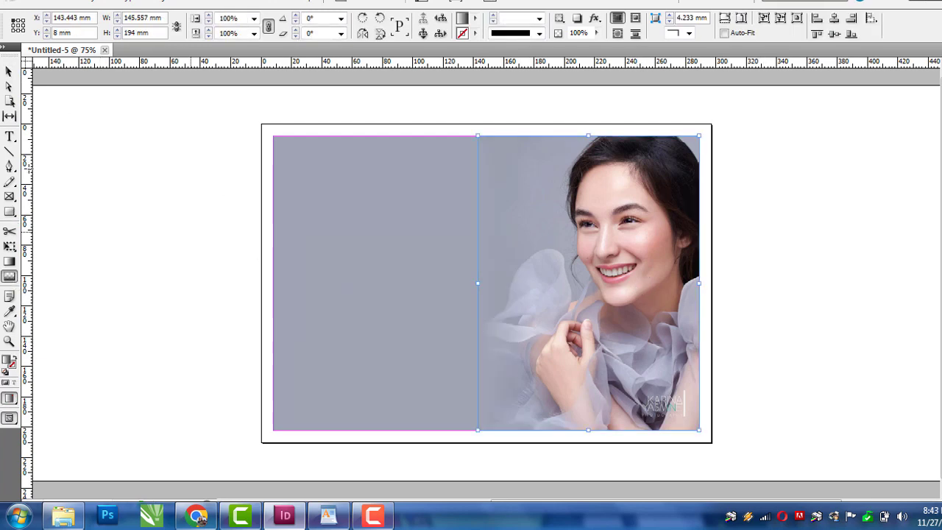
left_click(9, 72)
left_click(133, 210)
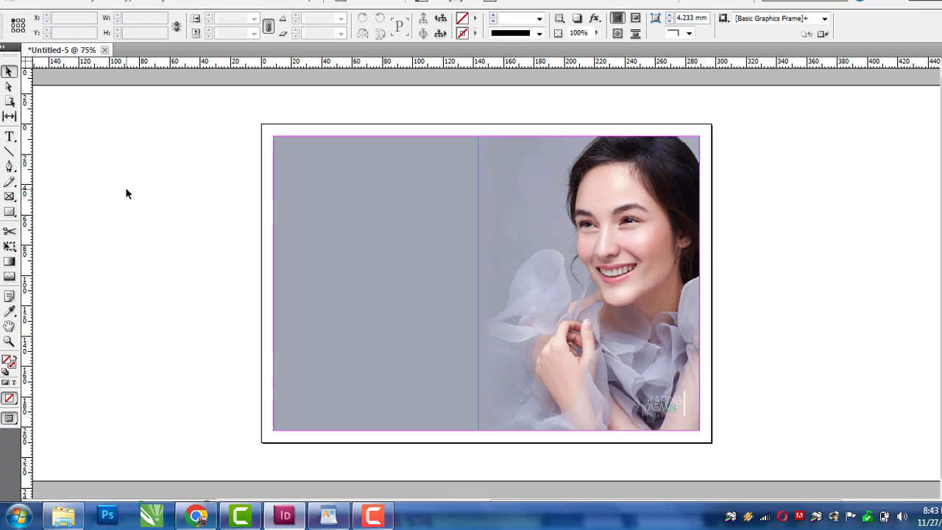
- Place the materi.rtf text in a frame about 93.5 by 161 mm on the pasteboard beside the page
left_click(30, 3)
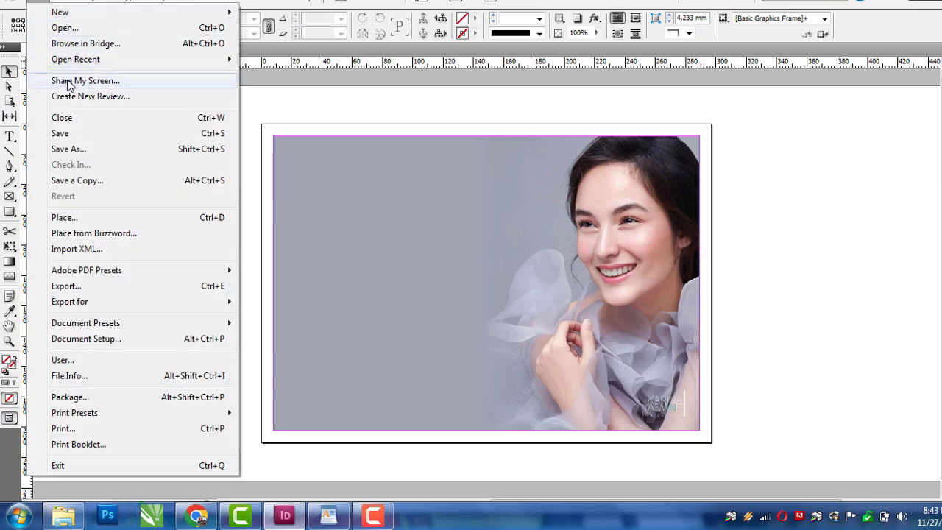
left_click(105, 218)
scroll(596, 307, "down", 2)
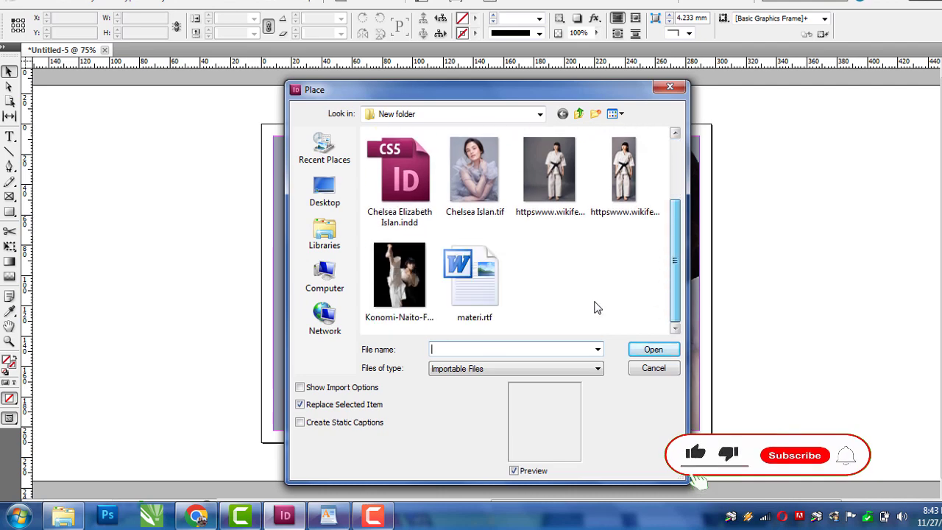
left_click(482, 290)
left_click(655, 350)
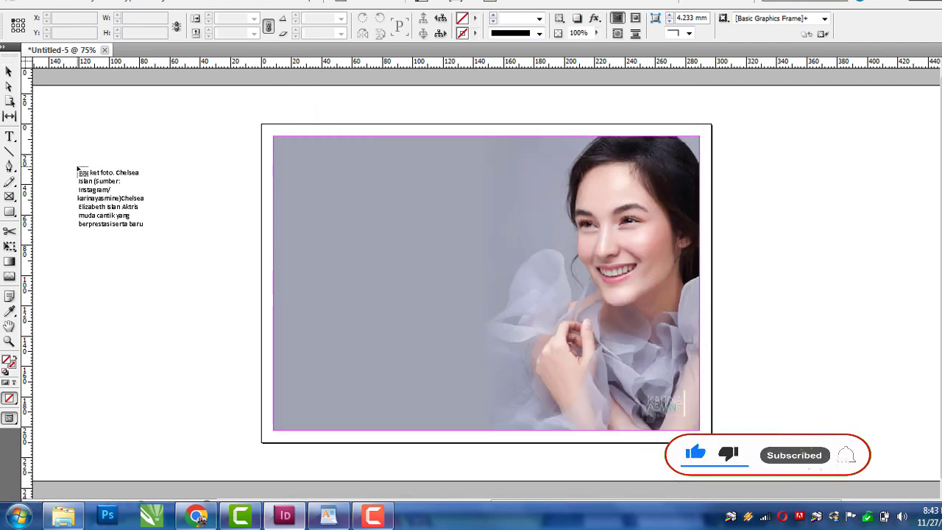
left_click_drag(79, 161, 221, 405)
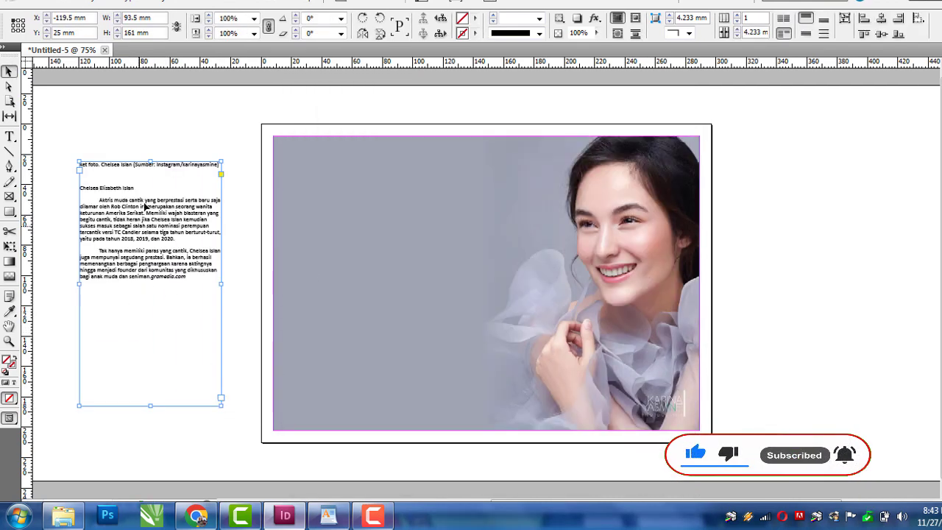
- Cut the line "Chelsea Elizabeth Islan" from the imported text and paste it into a new text frame on the grey-blue area
left_click(225, 134)
key("t")
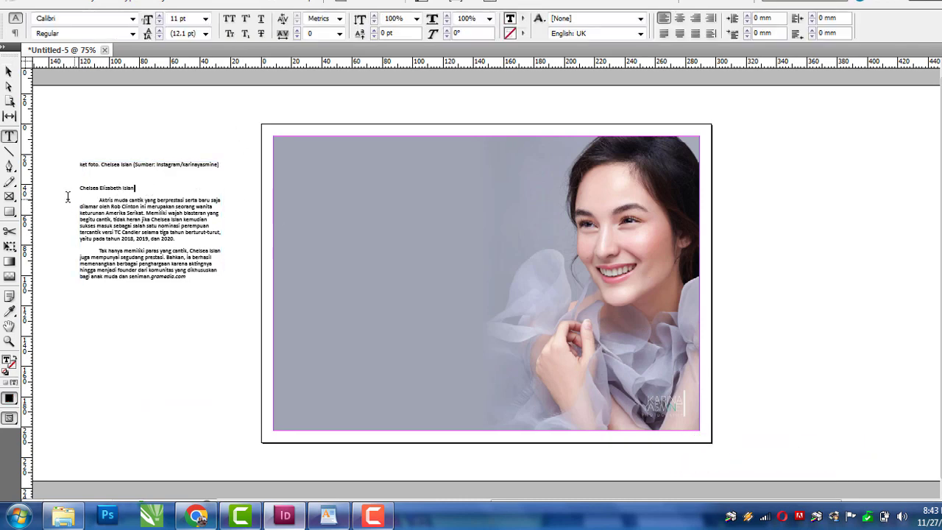
key("shift+Home")
key("ctrl+c")
key("BackSpace")
left_click_drag(330, 187, 557, 370)
key("ctrl+v")
- Set the pasted name's font size to 120 pt
key("ctrl+a")
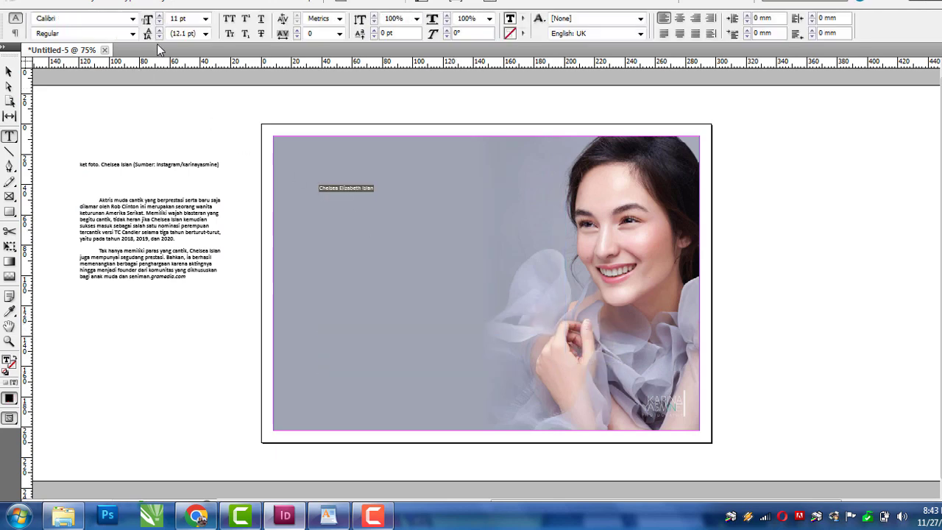
left_click(194, 19)
type("120")
key("Return")
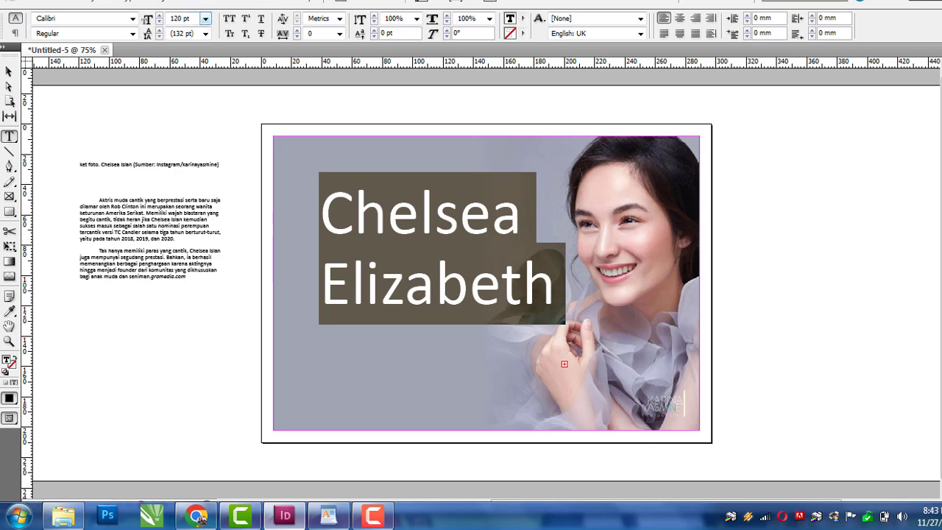
- Remove the word "Chelsea" from the title frame
left_click(570, 234)
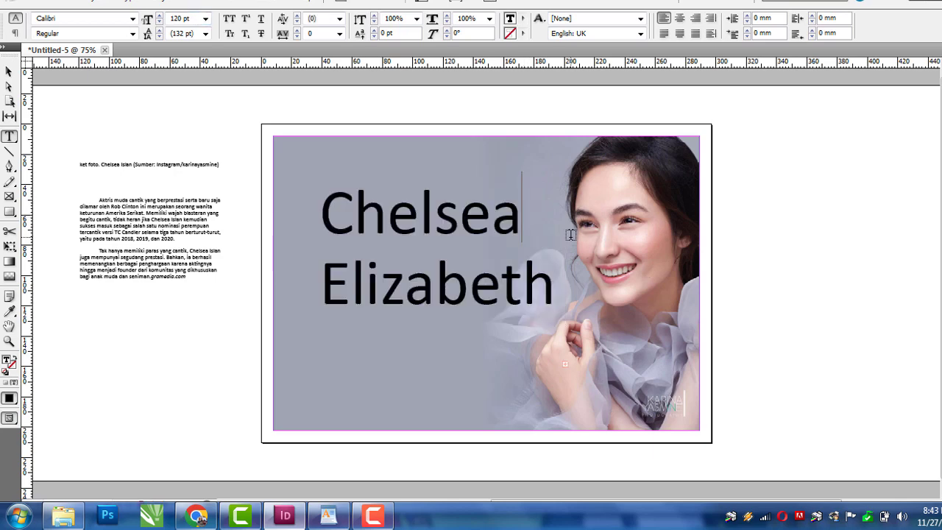
double_click(570, 234)
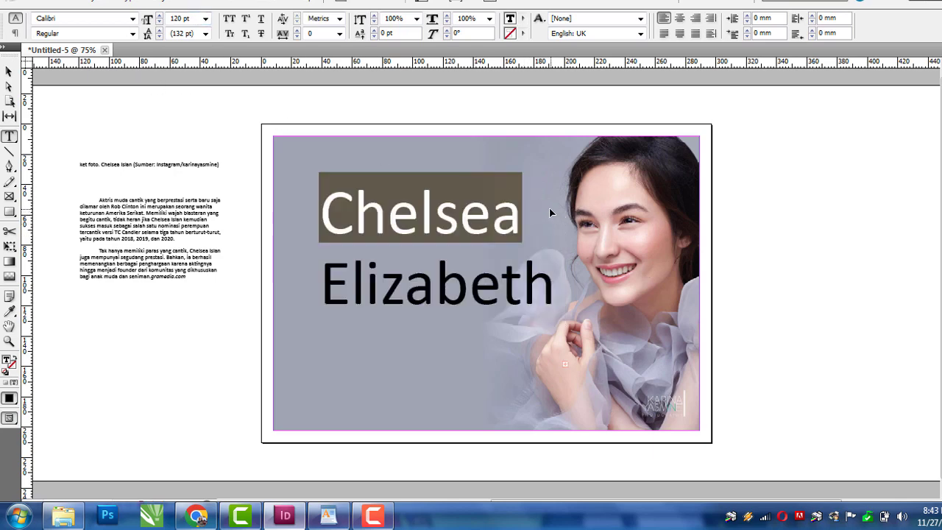
key("BackSpace")
- Format the remaining "Elizabeth Islan" text as 51 pt Bold
key("ctrl+a")
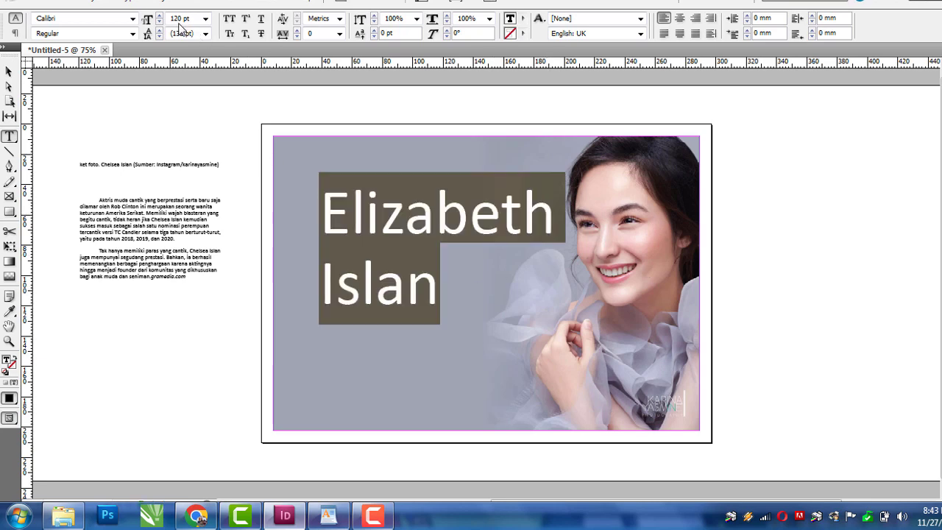
type("51")
key("Return")
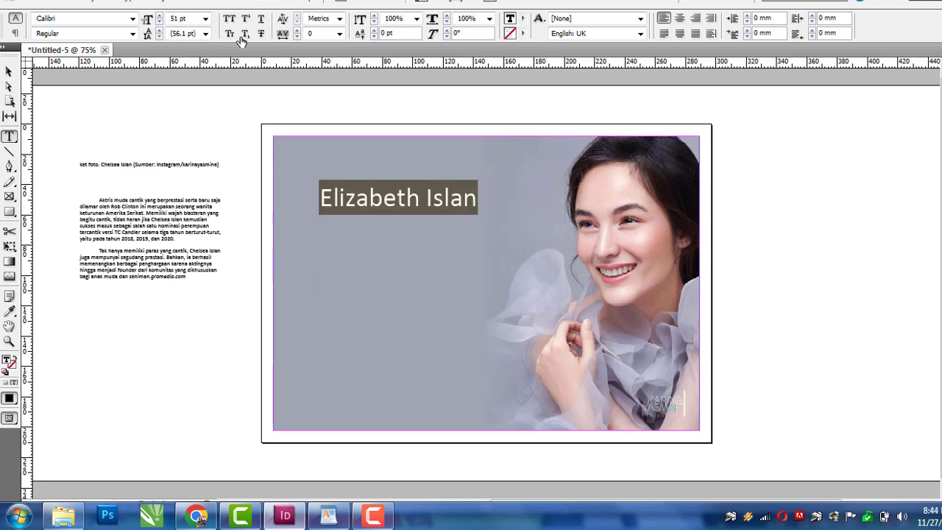
left_click(132, 33)
left_click(67, 101)
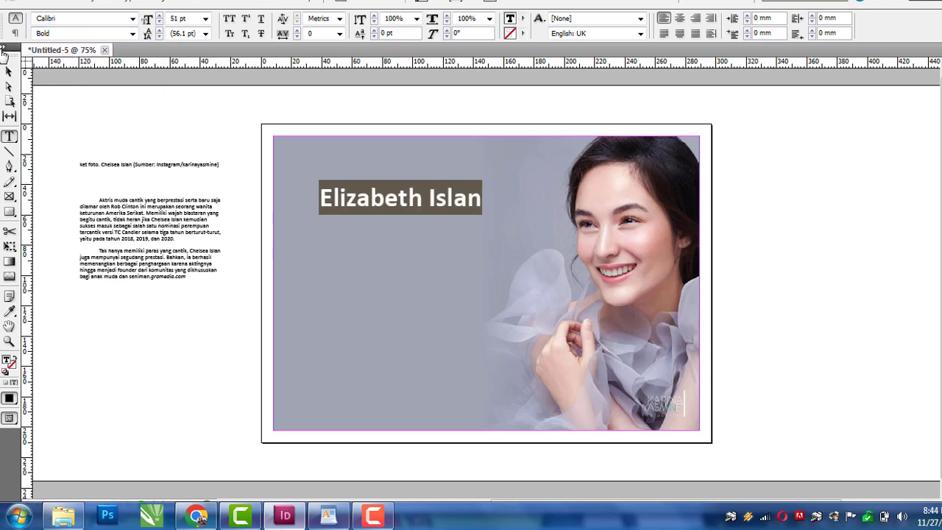
- Shrink the "Elizabeth Islan" frame to about 109.5 by 17.5 mm and move it down the grey-blue area
left_click(9, 72)
left_click_drag(566, 371, 485, 212)
left_click_drag(401, 219, 393, 292)
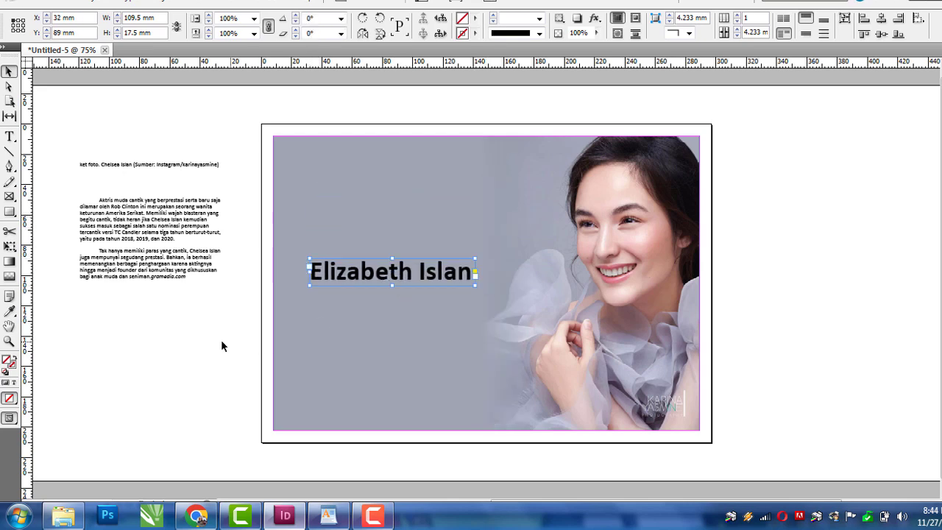
- Create a new text frame above "Elizabeth Islan" containing the word "Chelsea" at 120 pt
left_click(213, 339)
key("t")
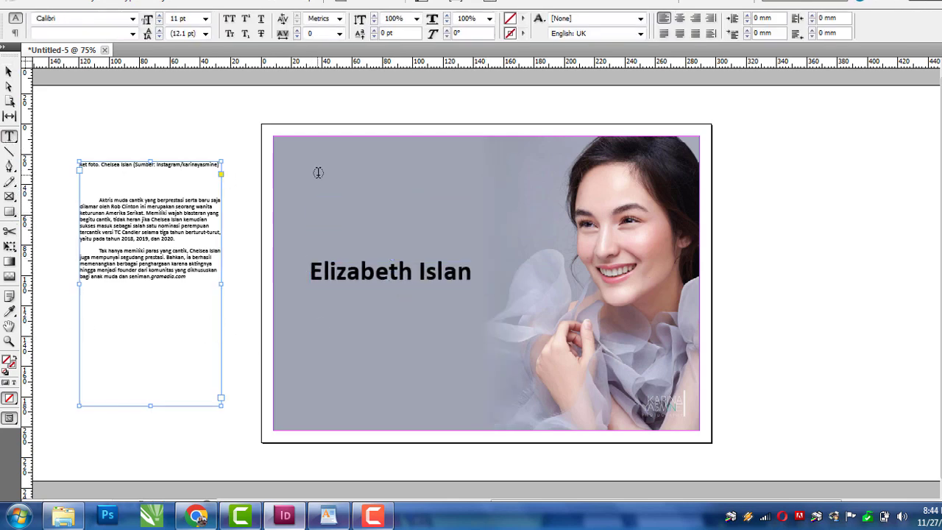
left_click_drag(305, 162, 532, 238)
type("Chelsea")
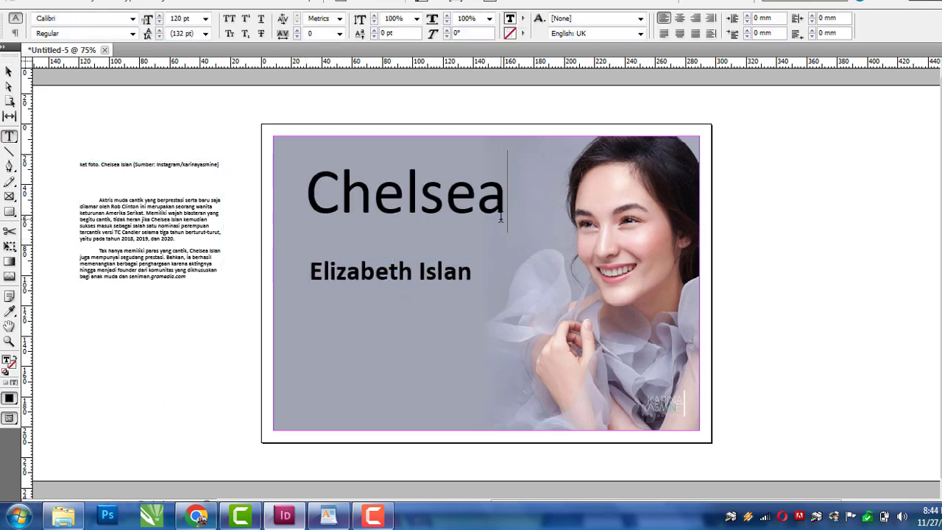
- Format "Chelsea" in Antonio Bold with the yellow C=0 M=0 Y=100 K=0 swatch
double_click(497, 210)
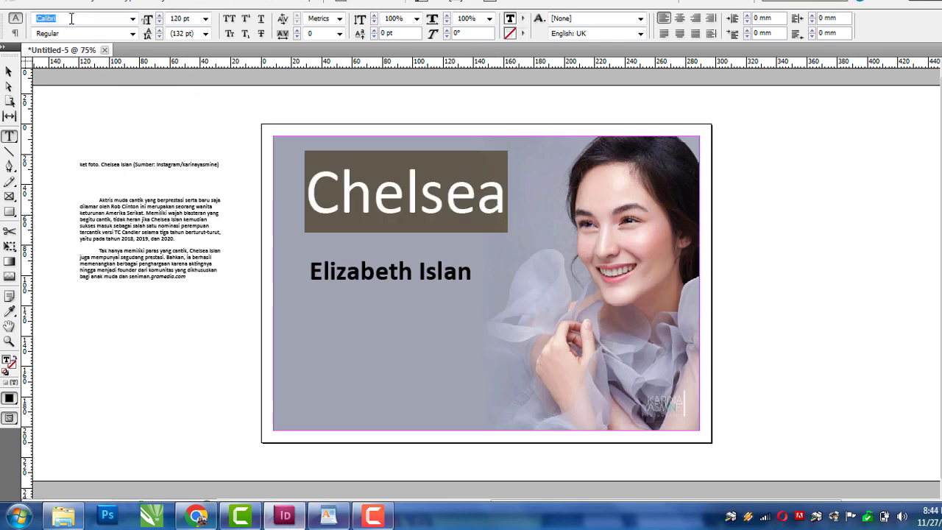
type("Antonio")
key("Return")
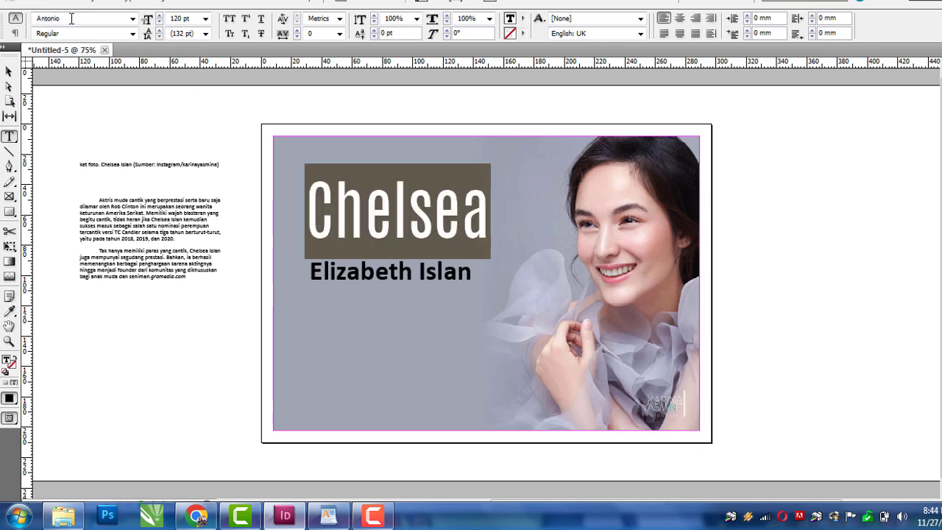
left_click(523, 20)
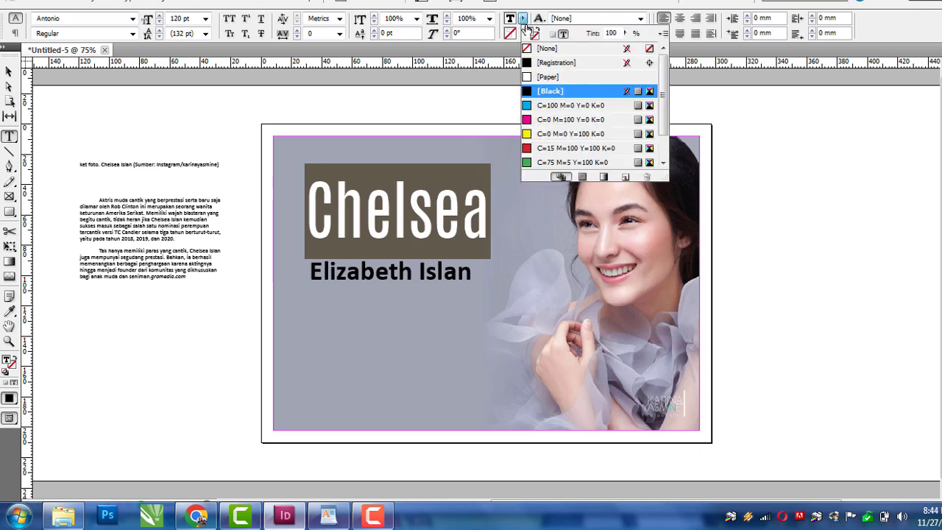
left_click(536, 135)
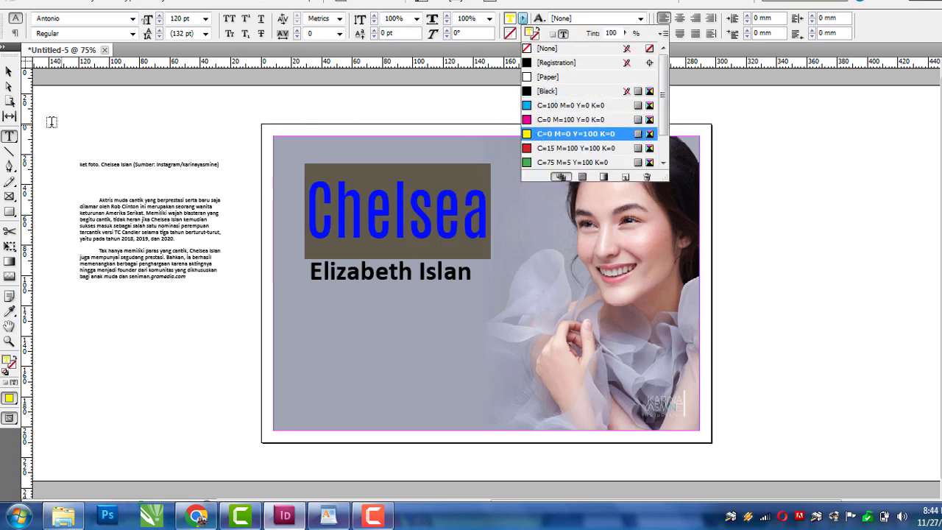
left_click(133, 34)
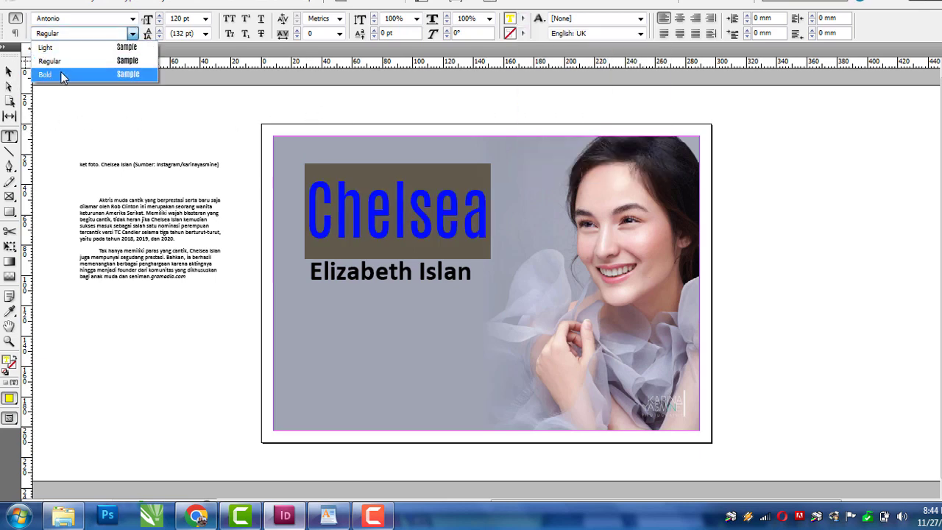
left_click(63, 76)
left_click(9, 71)
left_click(309, 112)
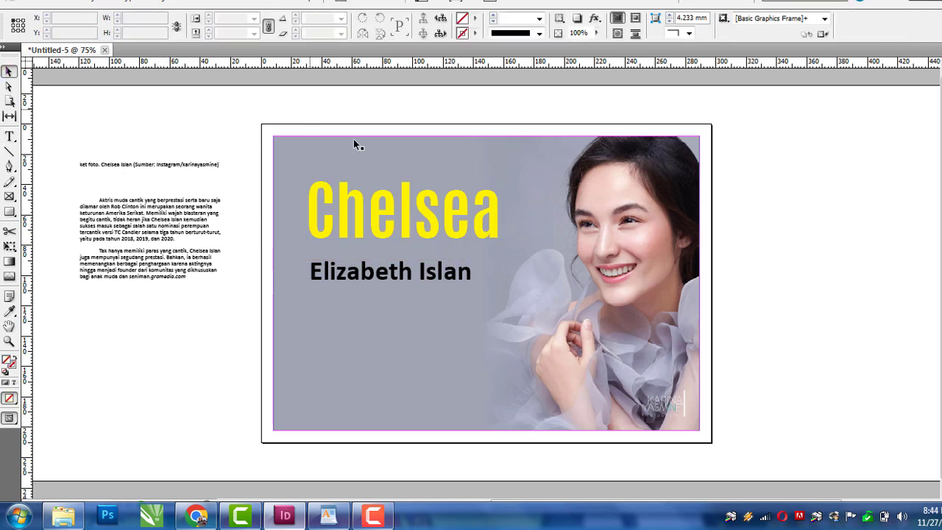
- Move "Chelsea" slightly up and place "Elizabeth Islan" directly beneath it
left_click(491, 223)
left_click_drag(491, 223, 514, 232)
left_click(763, 218)
left_click(451, 282)
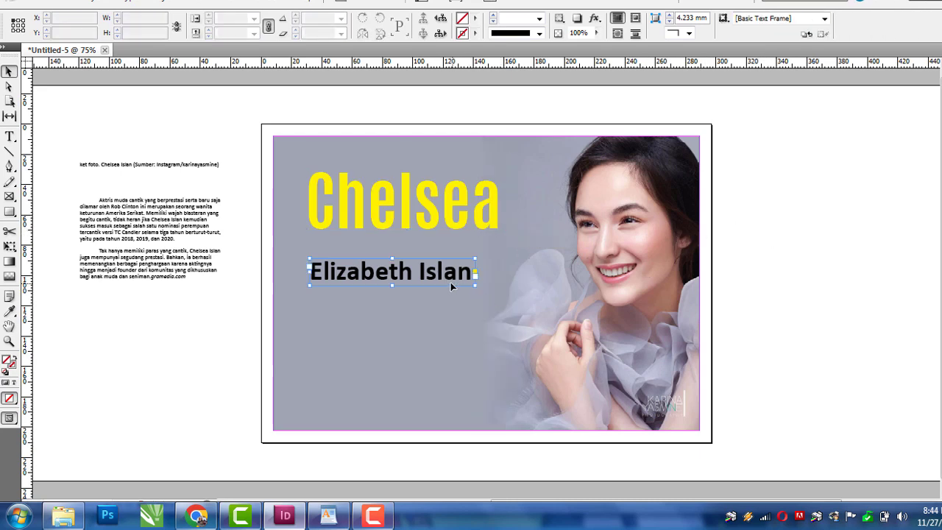
left_click_drag(451, 282, 444, 257)
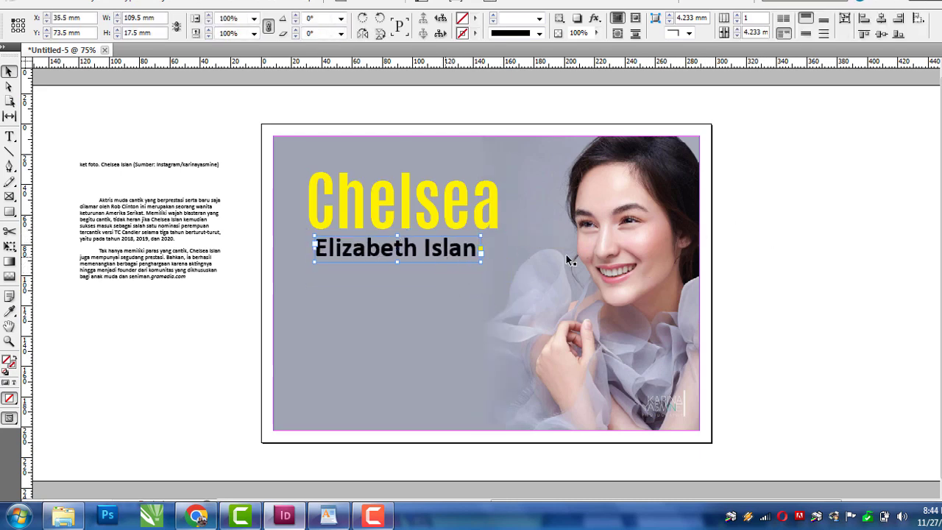
left_click(787, 215)
- Cut the photo caption line from the article text and delete the leftover blank lines and paragraph indents
key("t")
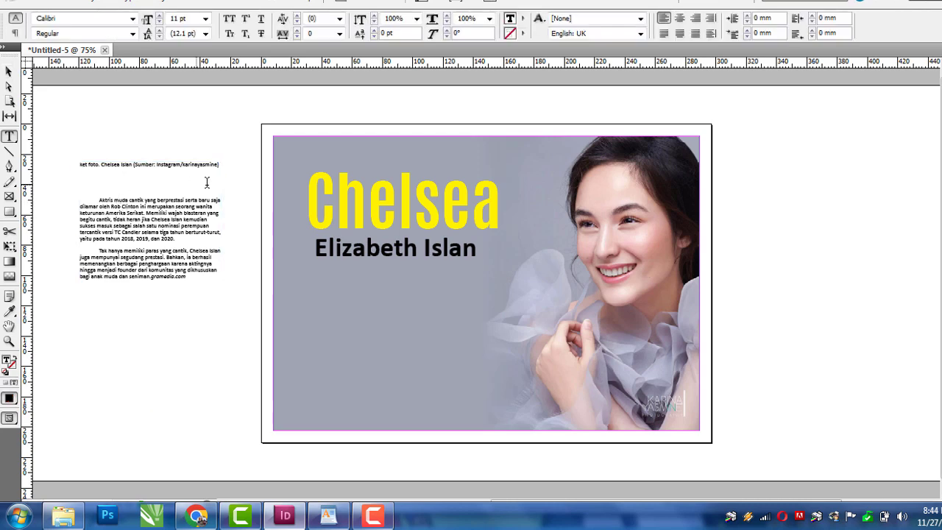
key("ctrl+a")
key("ctrl+c")
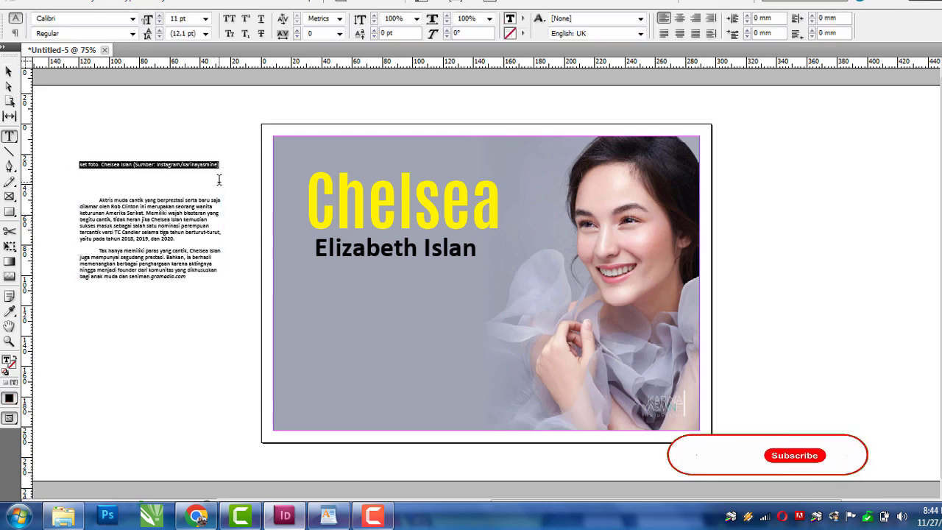
key("BackSpace")
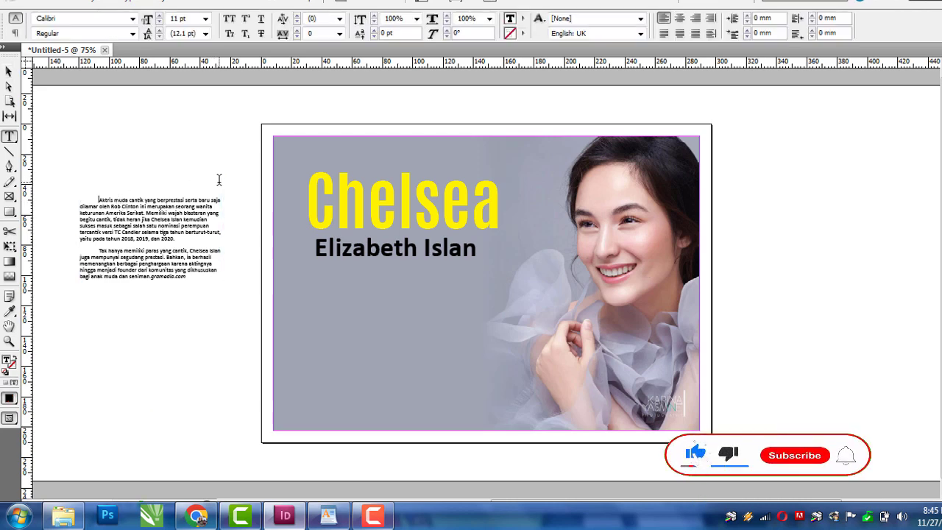
key("shift+Down")
key("BackSpace")
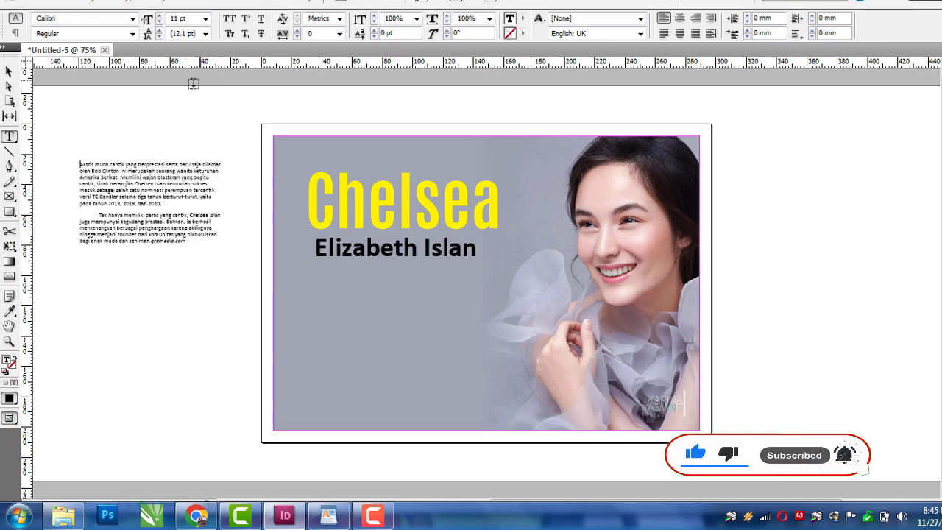
key("Delete")
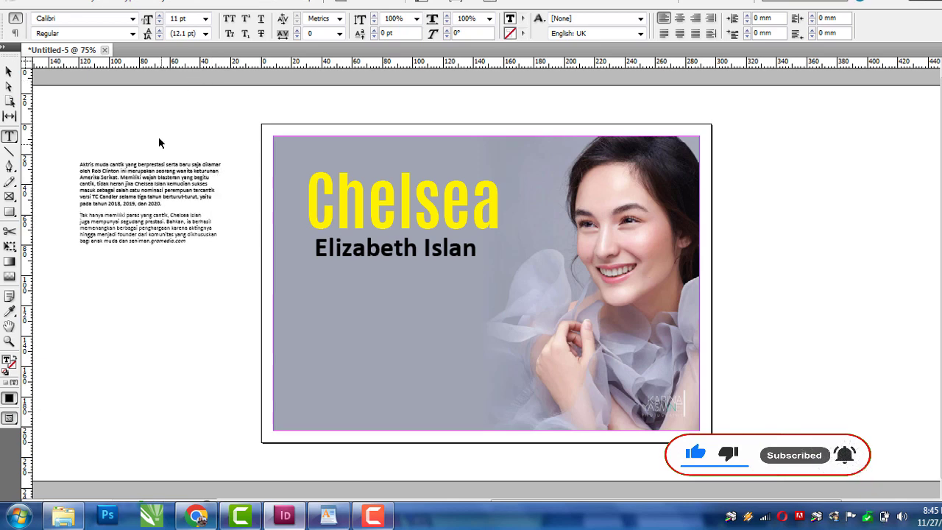
- Give all article paragraphs a 5 mm first-line indent and shorten the text frame to fit its content
key("ctrl+a")
left_click(126, 3)
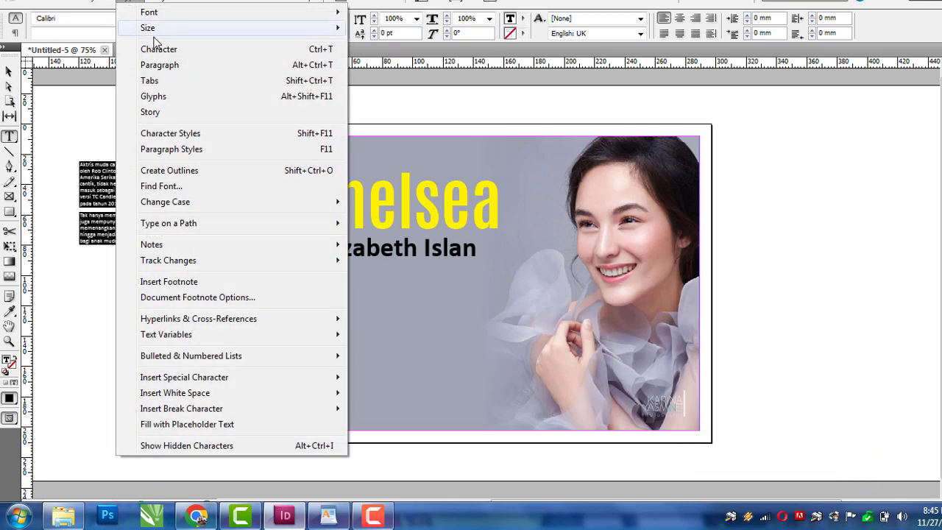
left_click(234, 66)
key("Tab")
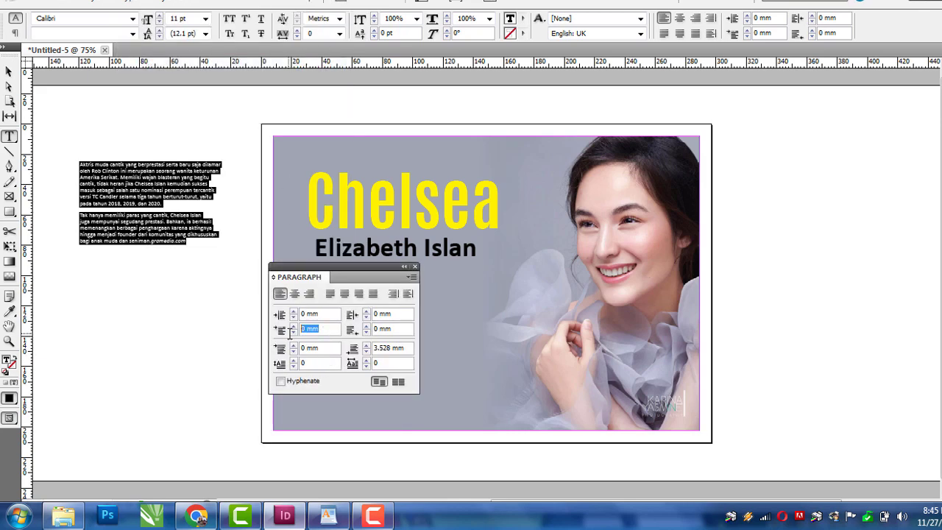
type("5")
key("Return")
left_click(8, 71)
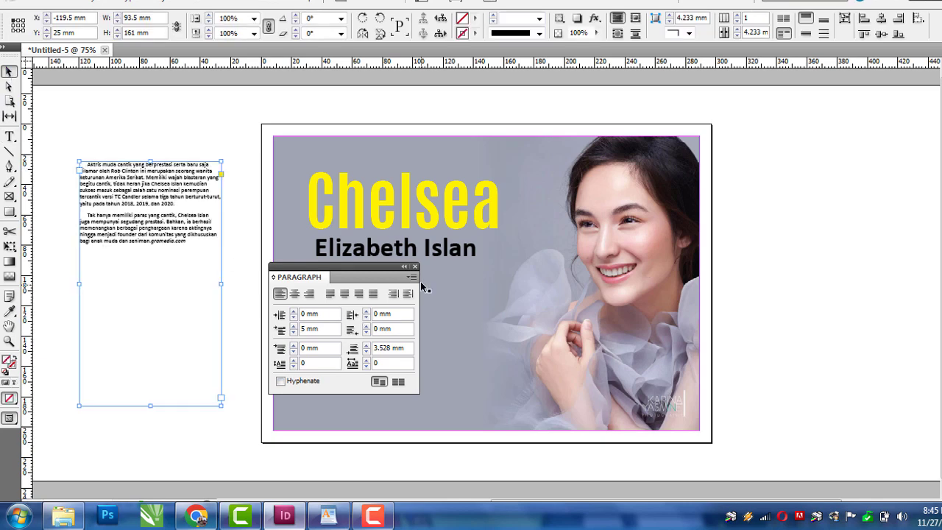
left_click(414, 267)
left_click_drag(150, 404, 151, 254)
- Paste the photo caption into a new text frame near the page's lower edge and set it in an italic style
key("t")
left_click_drag(165, 393, 493, 424)
key("ctrl+v")
key("ctrl+a")
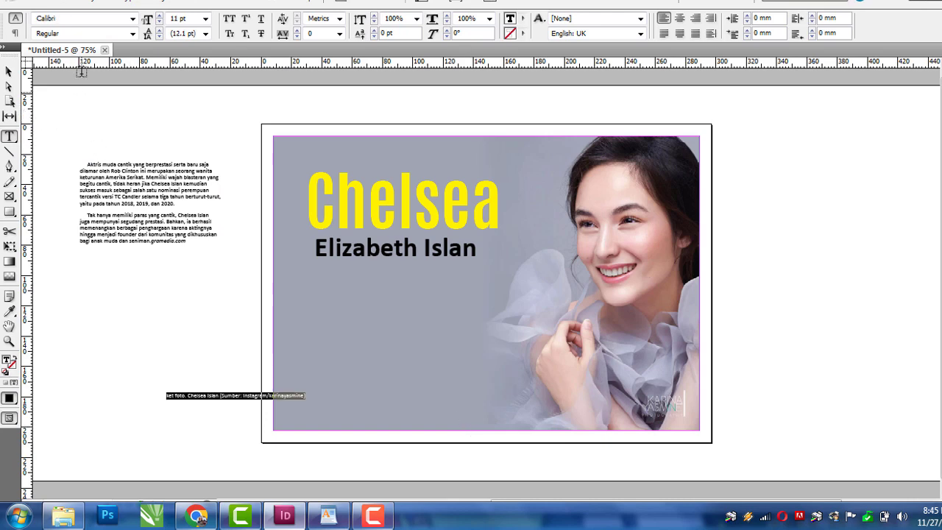
left_click(132, 33)
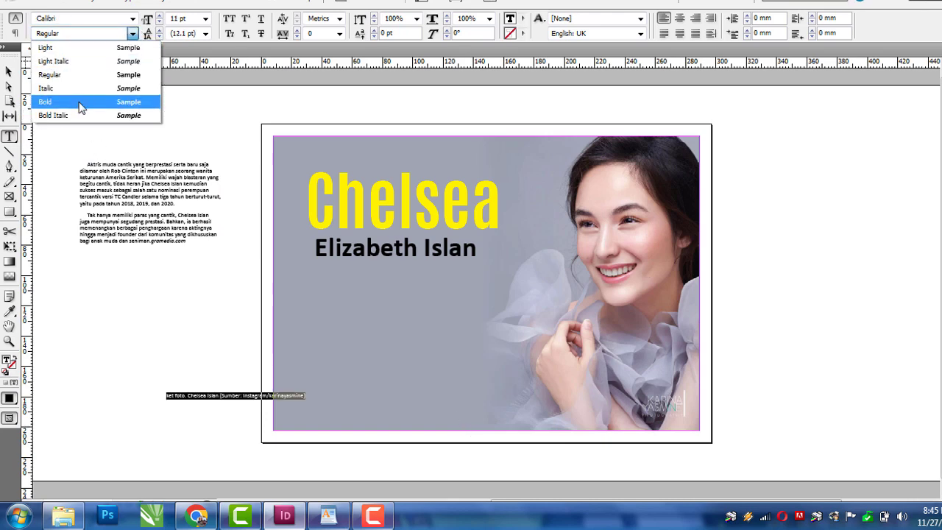
left_click(89, 61)
- Shrink the caption frame to its text and move it to the photo's bottom-right corner
left_click(9, 71)
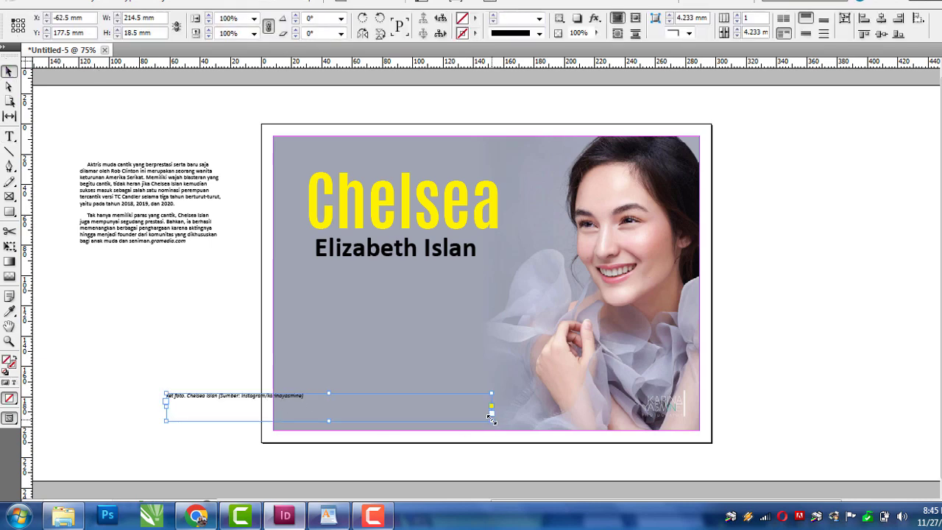
left_click_drag(492, 417, 305, 404)
left_click_drag(236, 395, 621, 425)
left_click(813, 430)
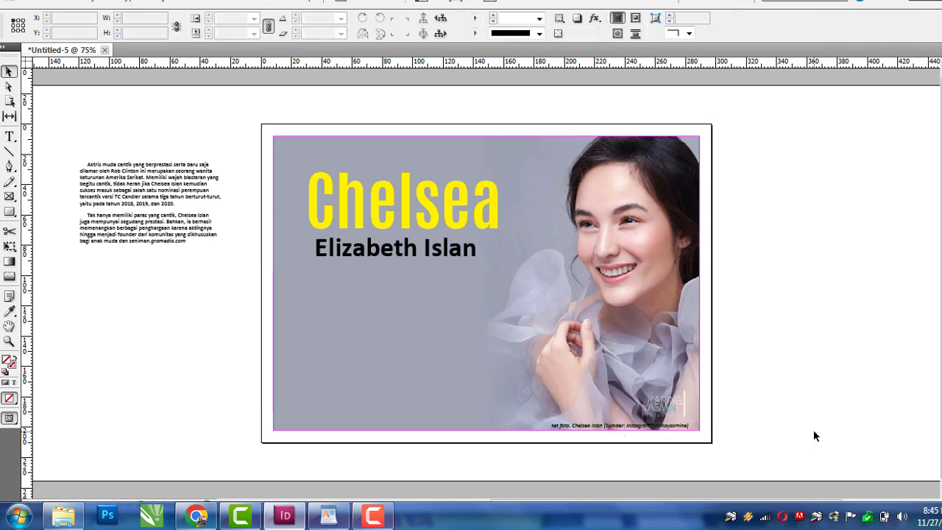
- Place the article text frame on the page beneath the subtitle and enlarge it to about 113 mm by 81 mm
left_click_drag(184, 214, 408, 329)
left_click_drag(447, 368, 476, 396)
- Set the font of all the article text to Cambria
key("Return")
key("ctrl+a")
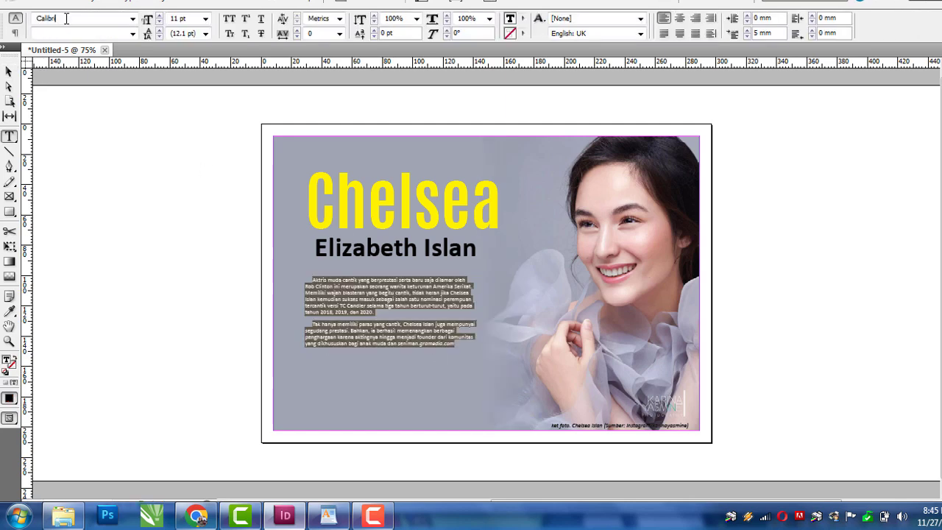
key("BackSpace")
key("BackSpace")
key("BackSpace")
key("BackSpace")
key("BackSpace")
key("BackSpace")
key("BackSpace")
type("Cambo")
left_click(132, 18)
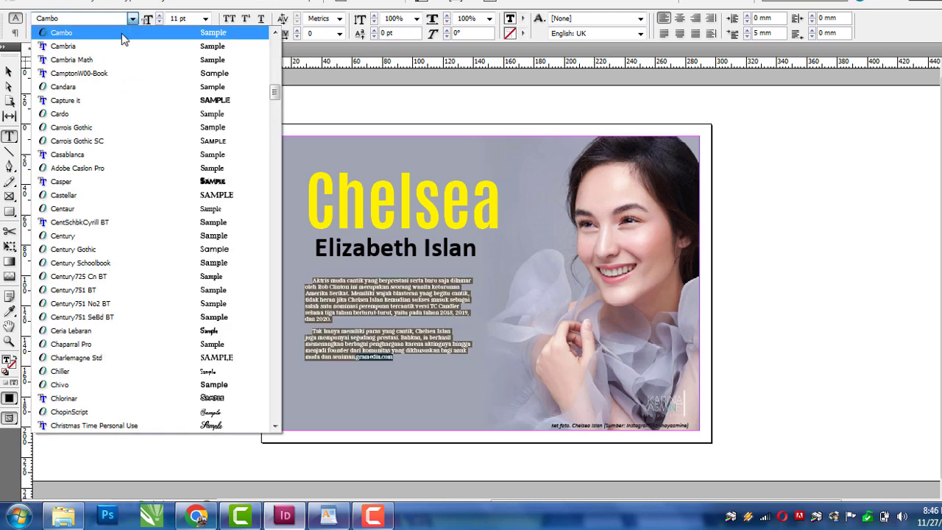
left_click(112, 46)
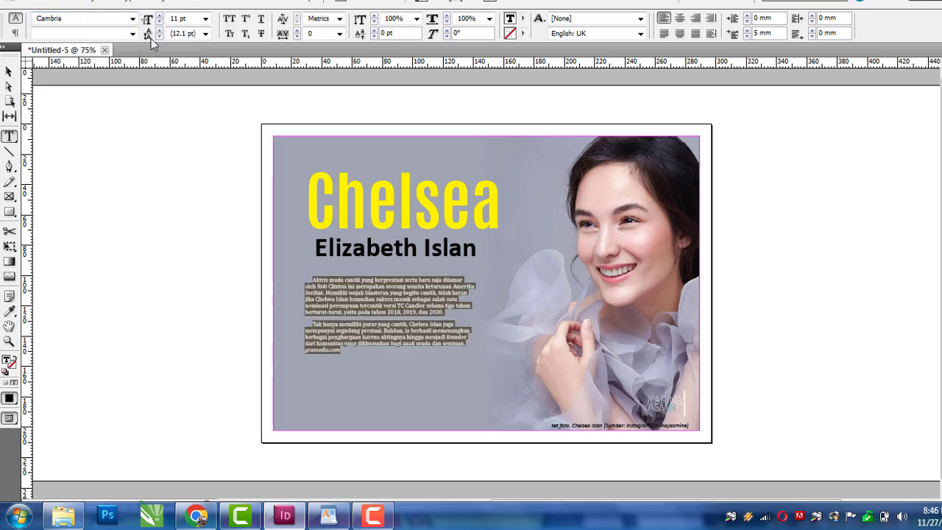
- Set the size of all the article text to 13 pt
triple_click(192, 20)
type("13")
key("Return")
- Remove the first paragraph's first-line indent and give it a seven-line drop cap
left_click(360, 302)
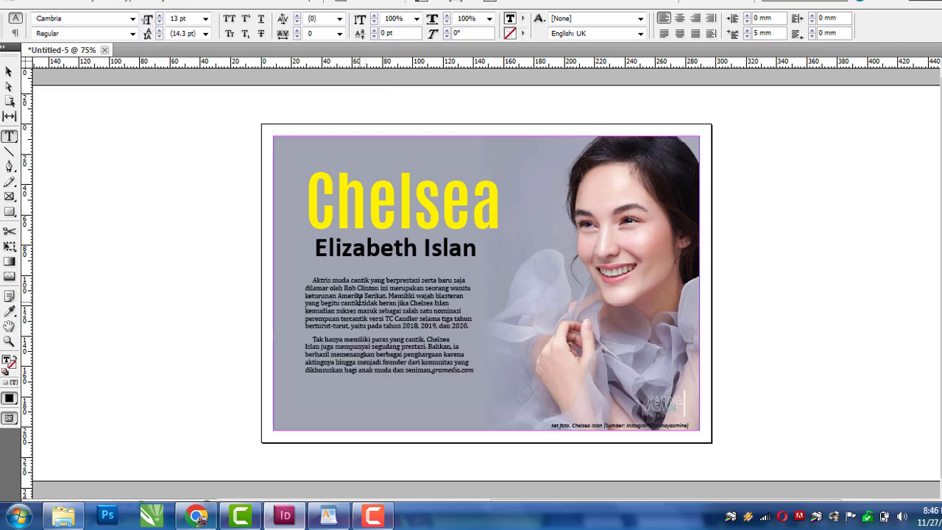
key("ctrl+shift+Right")
left_click(172, 2)
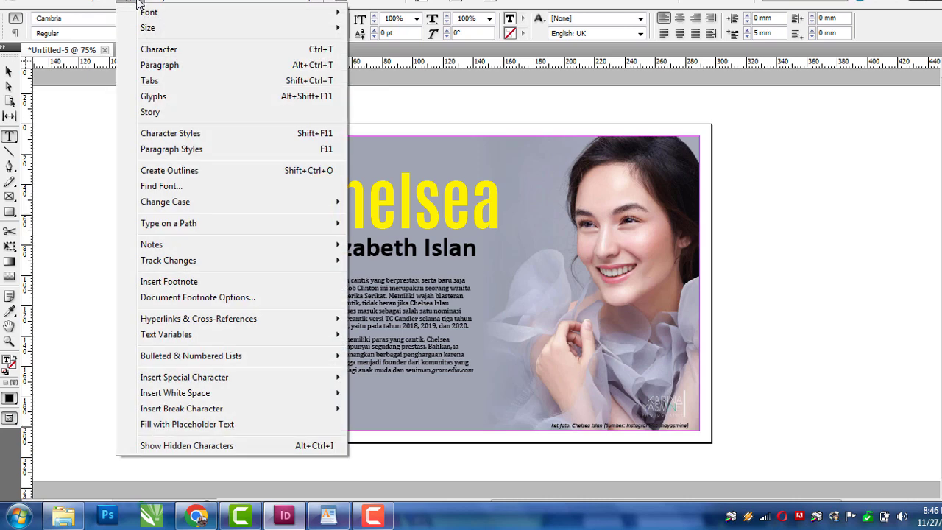
left_click(151, 150)
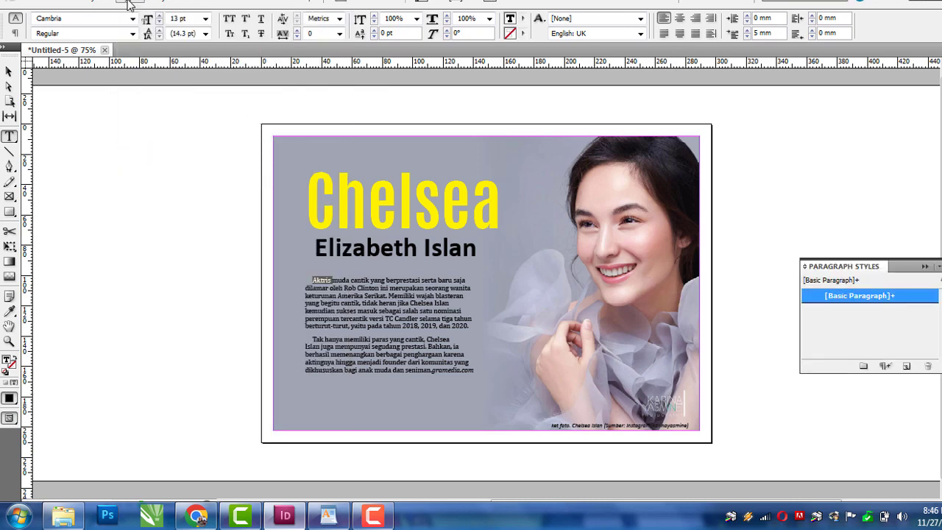
left_click(130, 3)
left_click(170, 66)
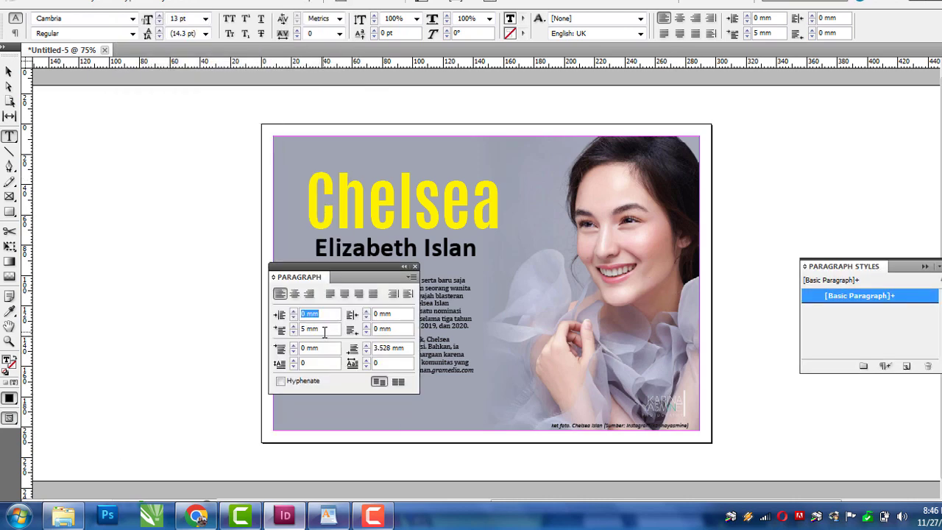
left_click(323, 329)
type("0")
left_click(298, 367)
type("7")
key("Return")
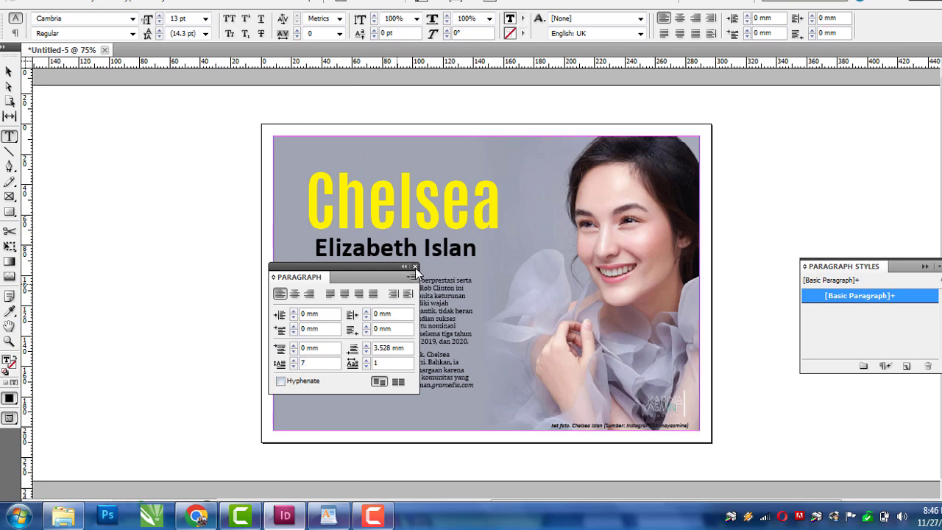
left_click(415, 266)
- Color the article's first word, including its drop cap, yellow with the C=0 M=0 Y=100 K=0 swatch
left_click(523, 18)
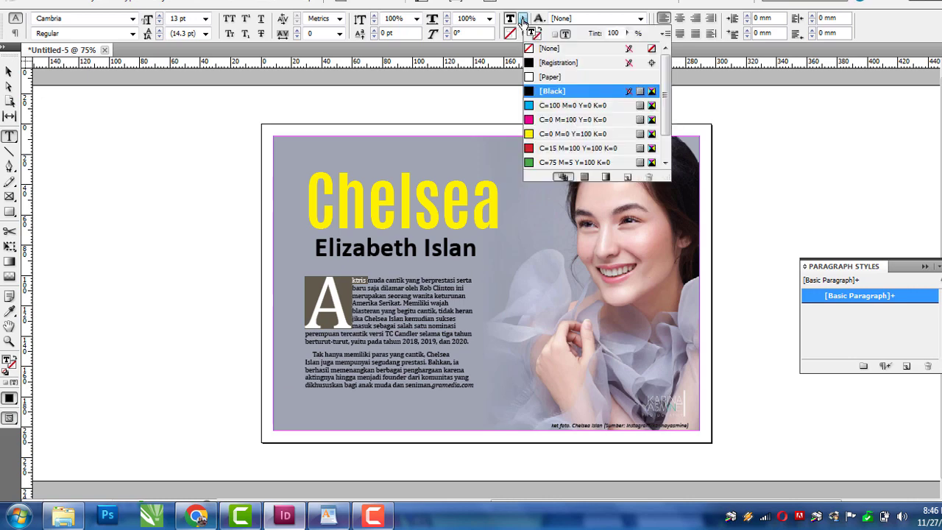
left_click(535, 136)
left_click(9, 71)
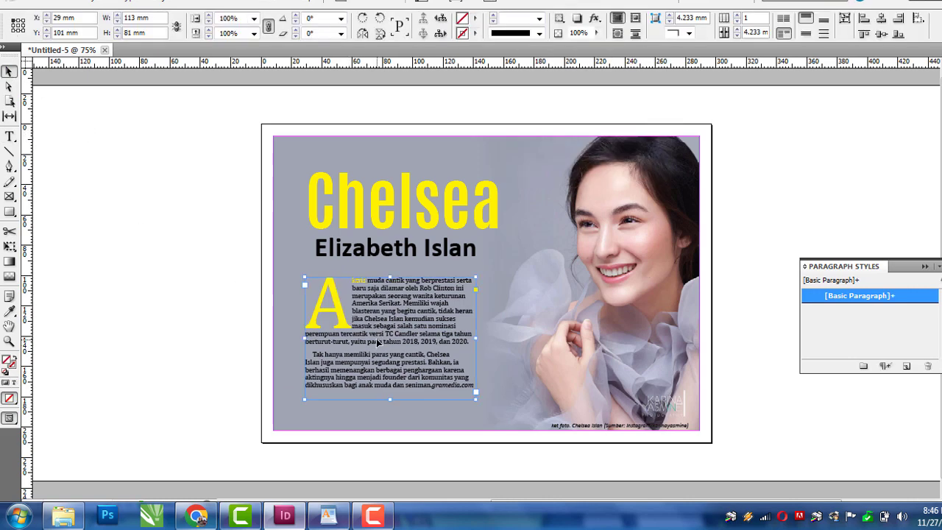
- Color the rest of the article text after the first word white with the [Paper] swatch
key("t")
left_click_drag(371, 277, 469, 401)
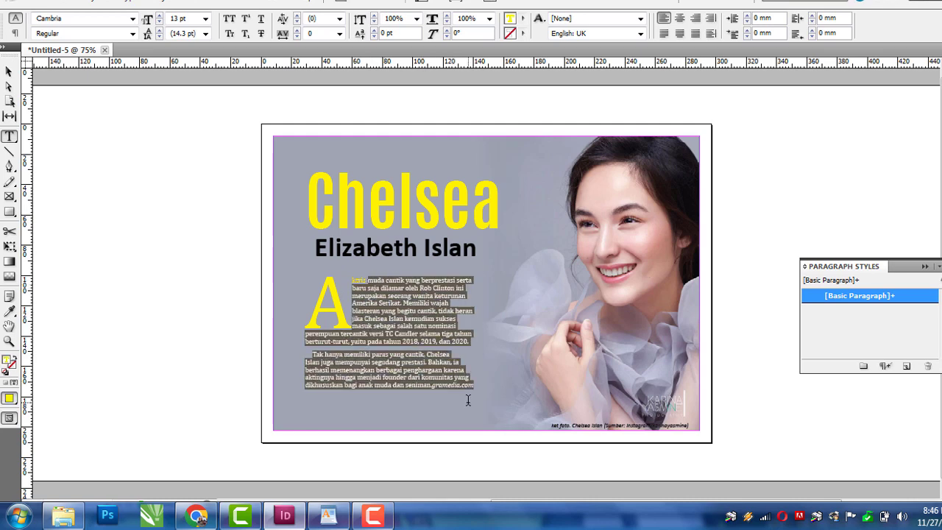
left_click(522, 17)
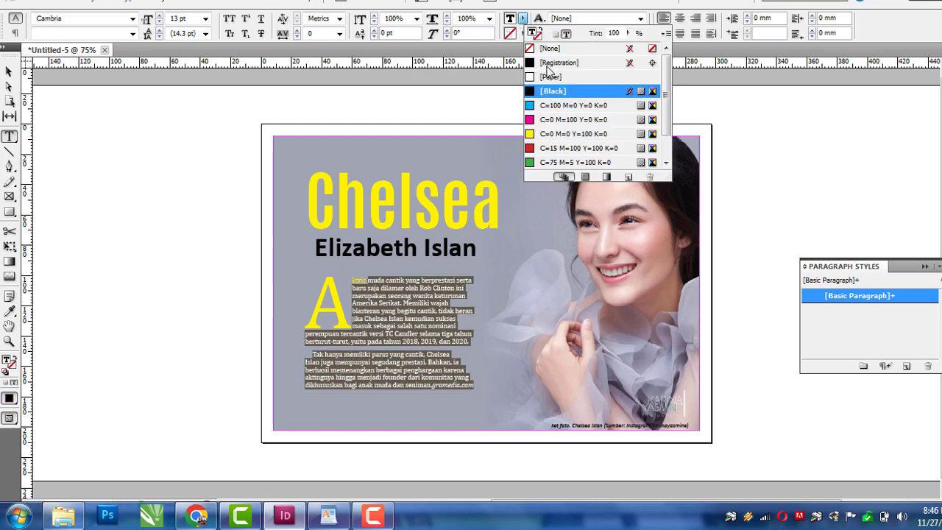
left_click(554, 76)
left_click(9, 71)
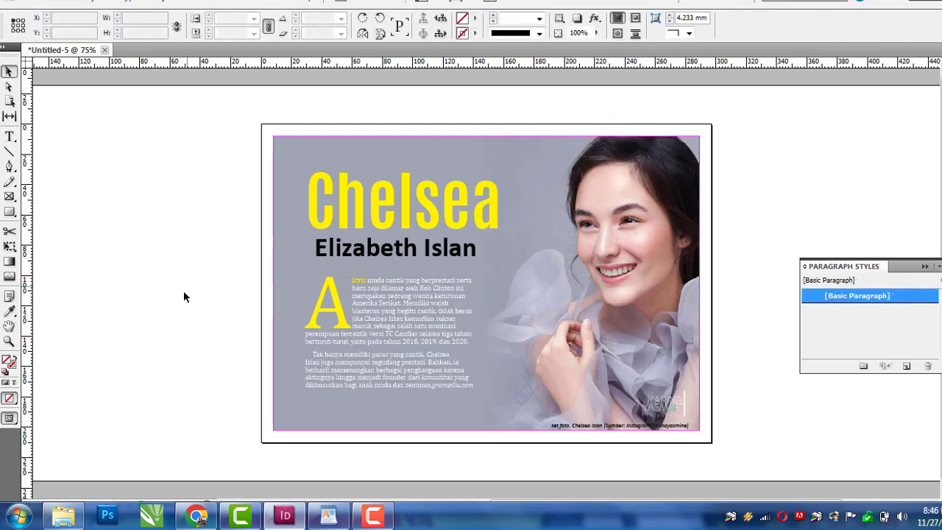
- Move the title, subtitle and article frames together slightly lower on the page
key("ctrl+0")
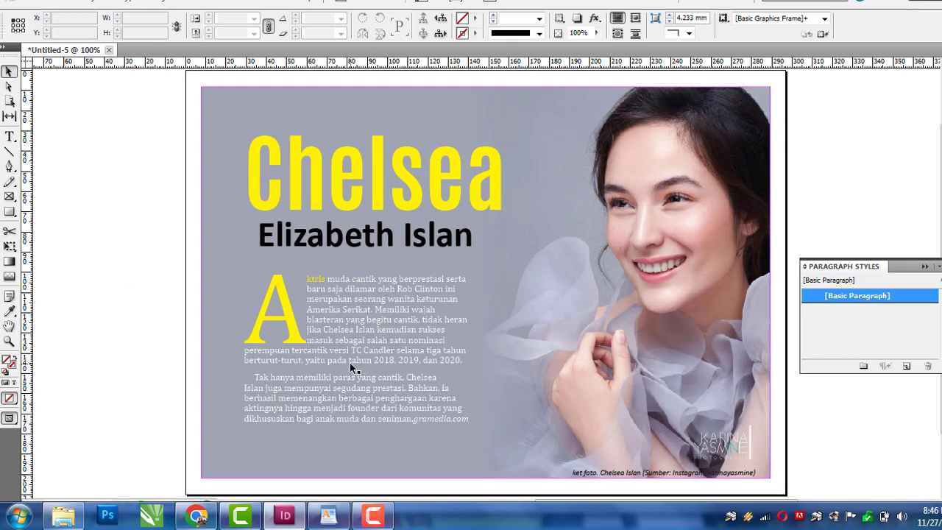
left_click(271, 234)
left_click(259, 196, "shift")
left_click(298, 331, "shift")
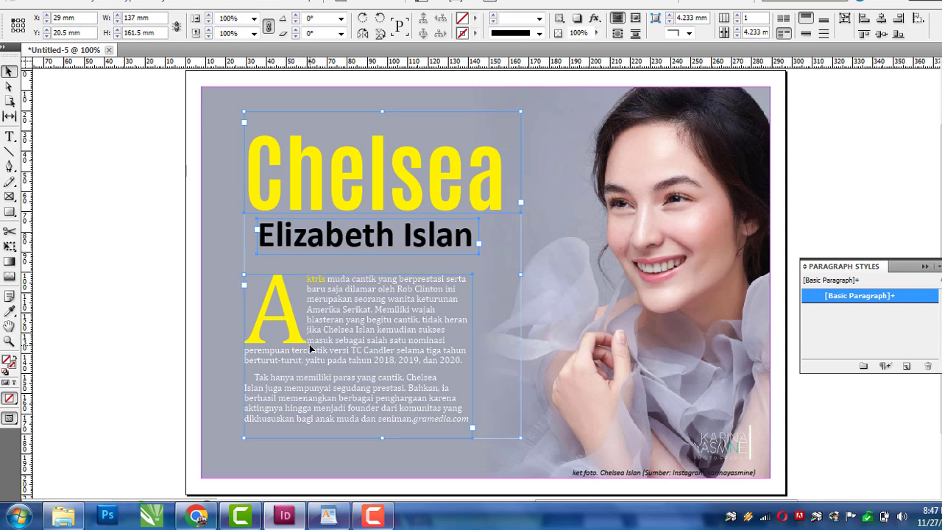
left_click_drag(310, 349, 306, 365)
left_click(103, 296)
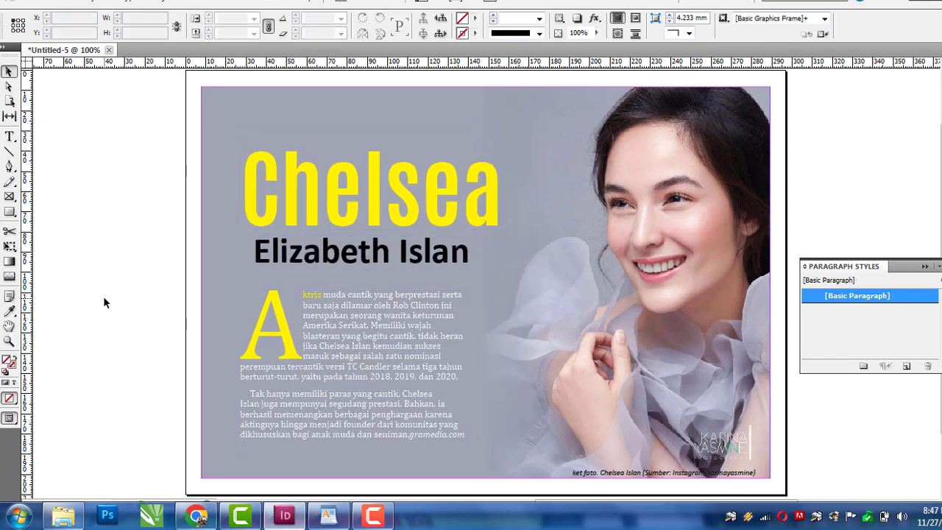
- Close the Paragraph Styles panel to leave the finished layout unobstructed
key("ctrl+minus")
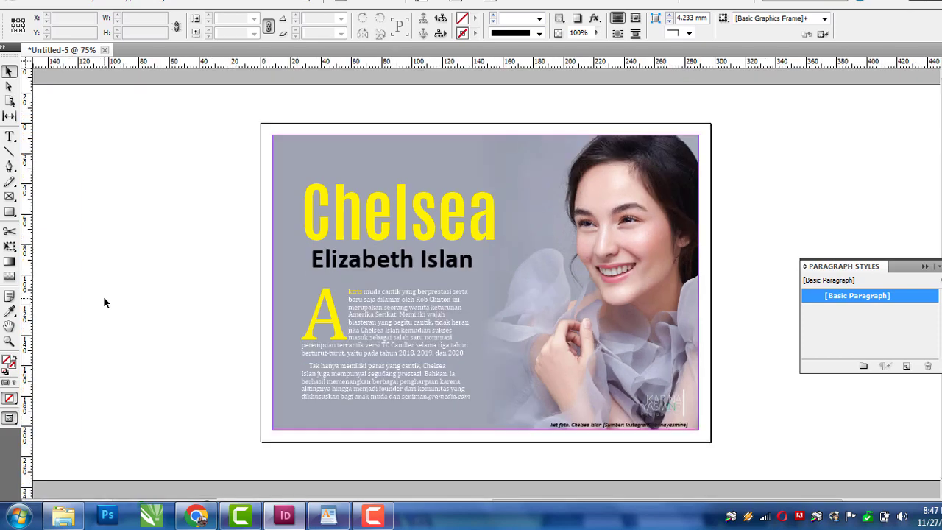
left_click(793, 299)
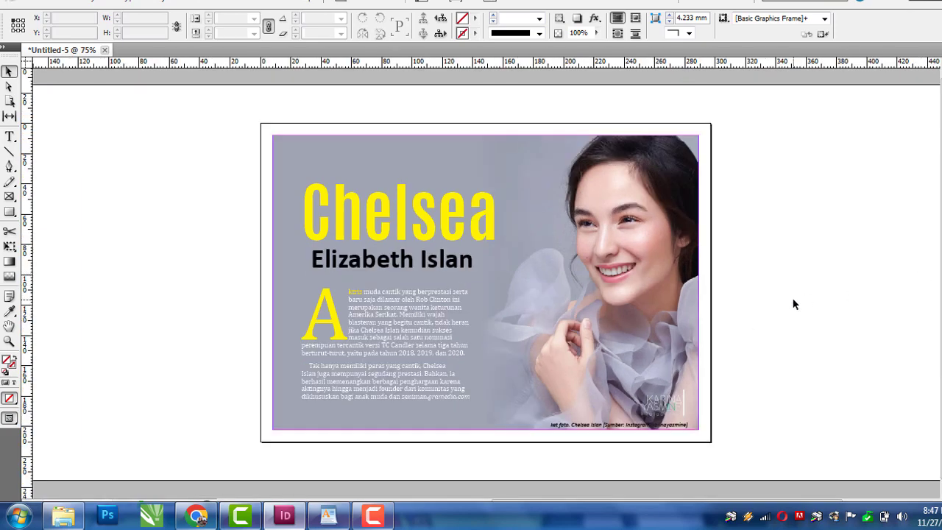
key("ctrl+equal")
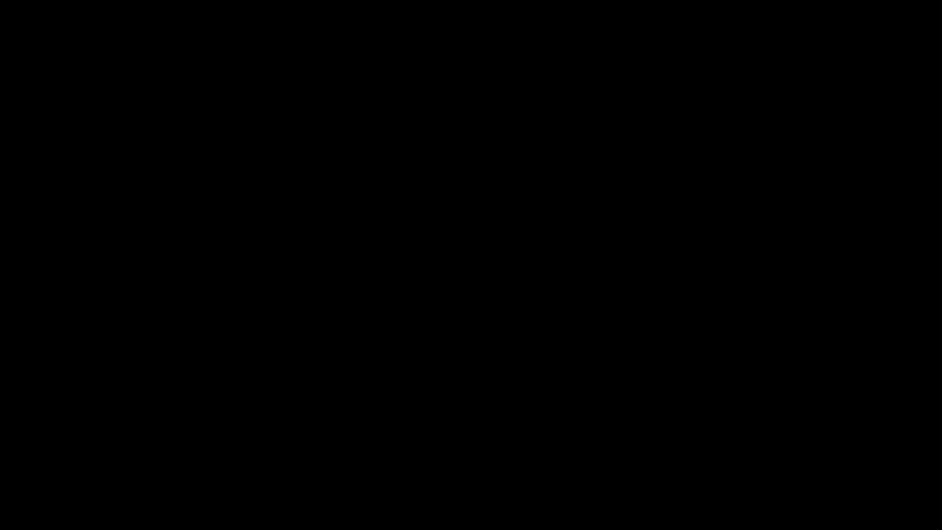